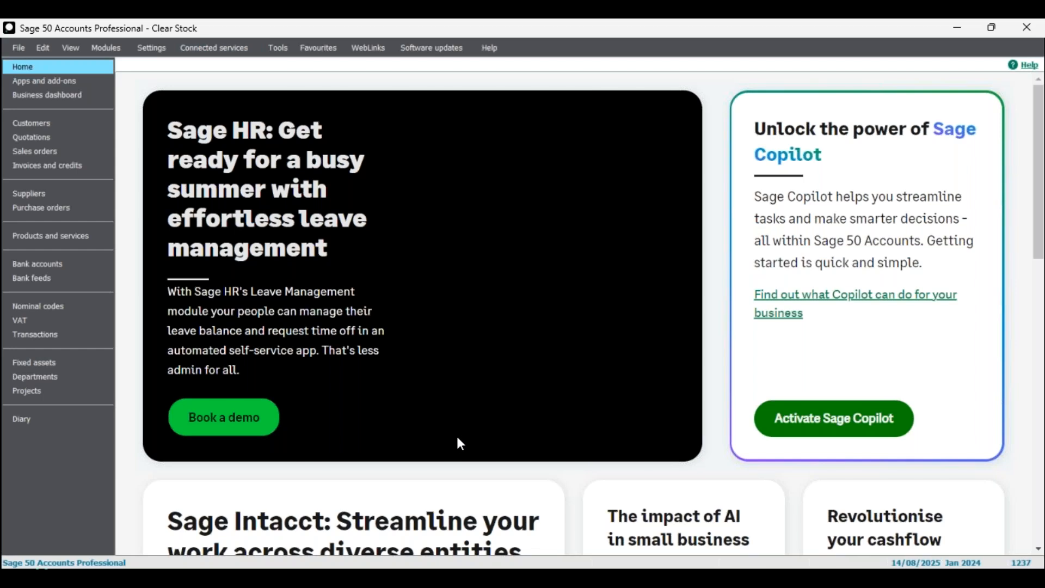
Open the products and services list and look over the records from 1-STK to 5C3.
left_click(53, 238)
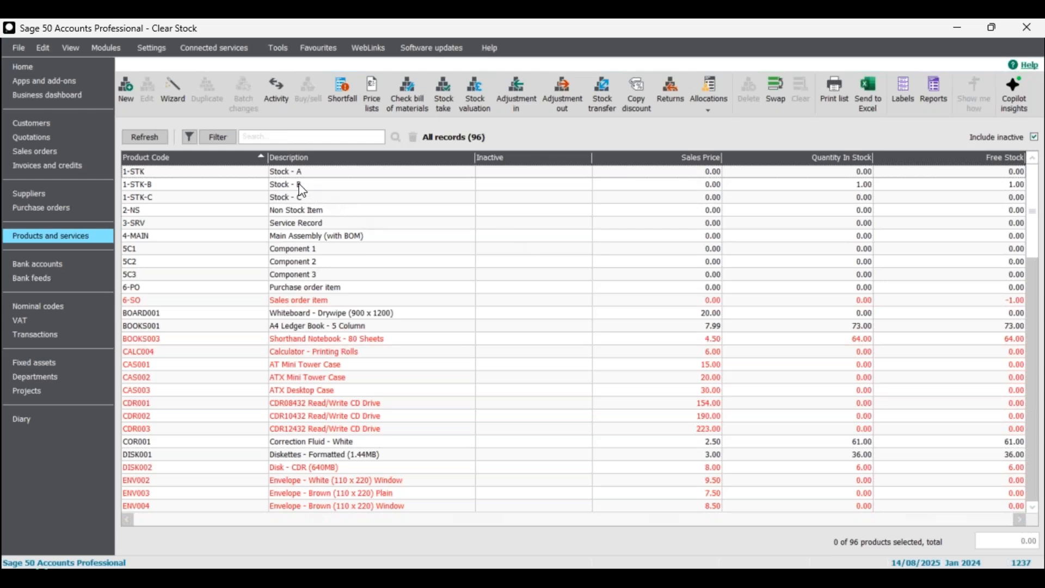
mouse_move(298, 184)
left_mouse_down()
mouse_move(314, 275)
mouse_move(304, 172)
left_mouse_up()
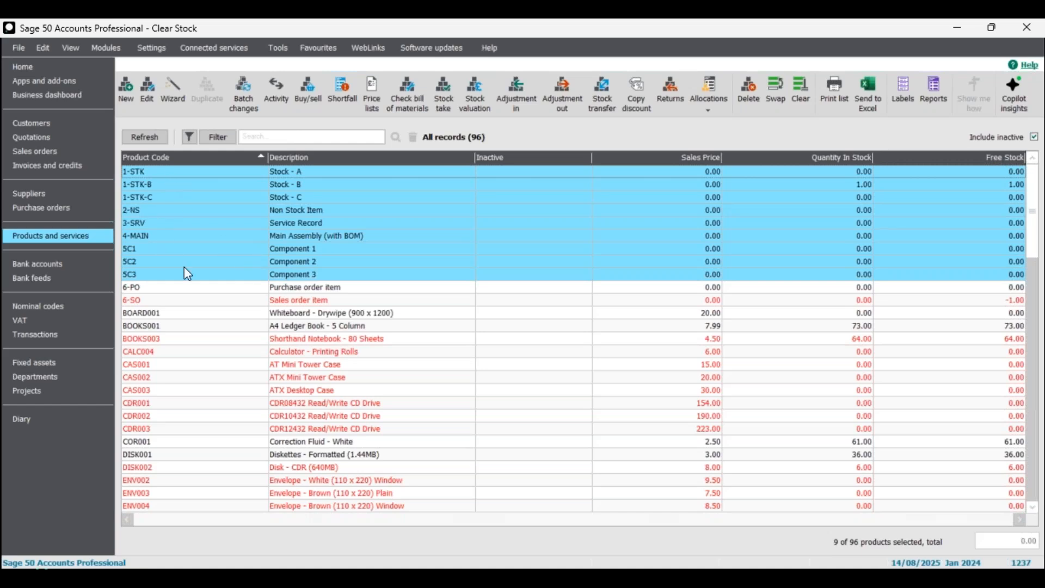
left_click_drag(309, 273, 311, 177)
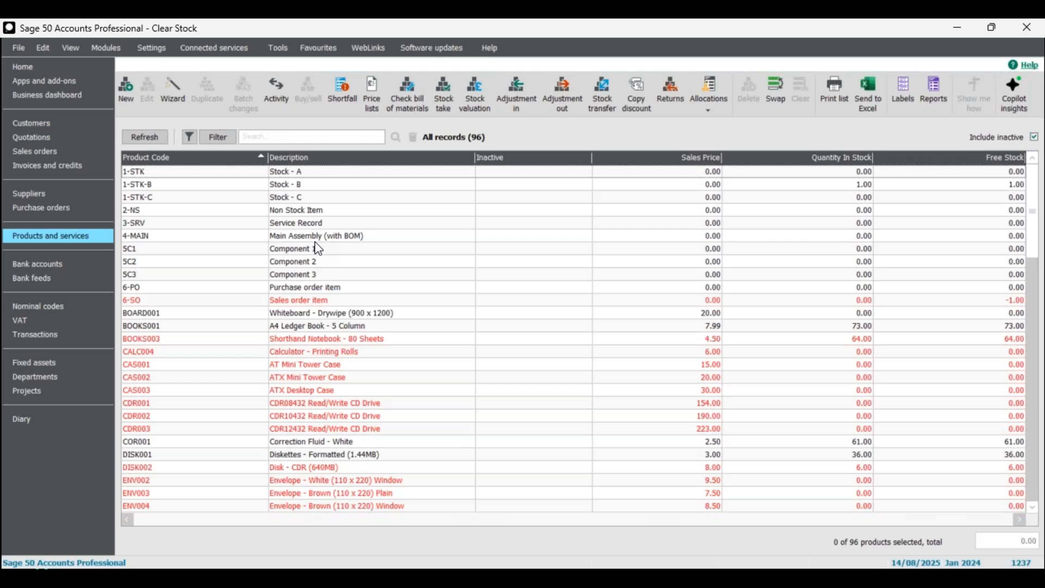
Open the Stock - A product record, check its transaction activity and stock status details, and close the record.
left_click(284, 173)
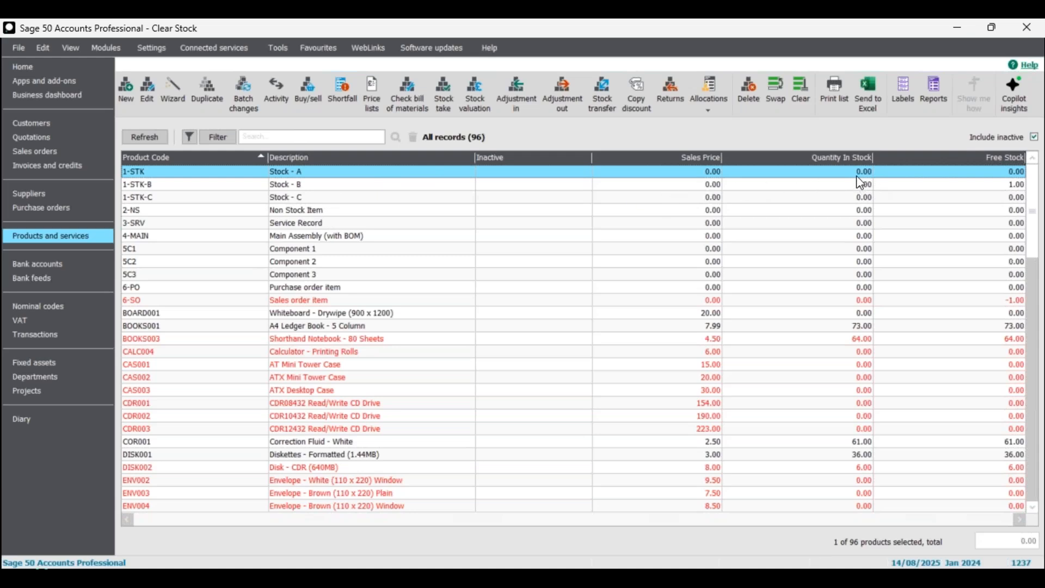
left_click(300, 175)
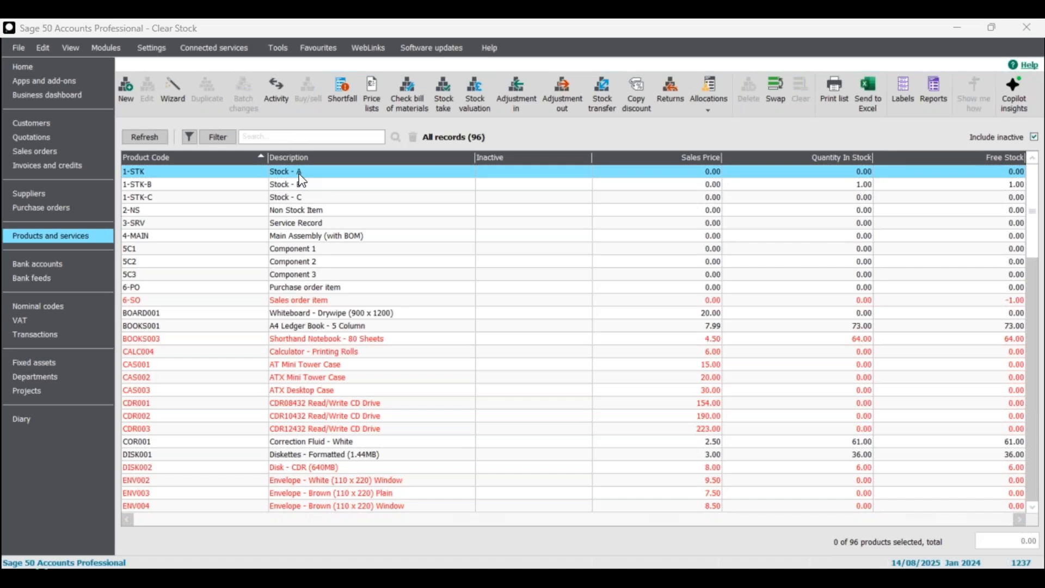
double_click(299, 174)
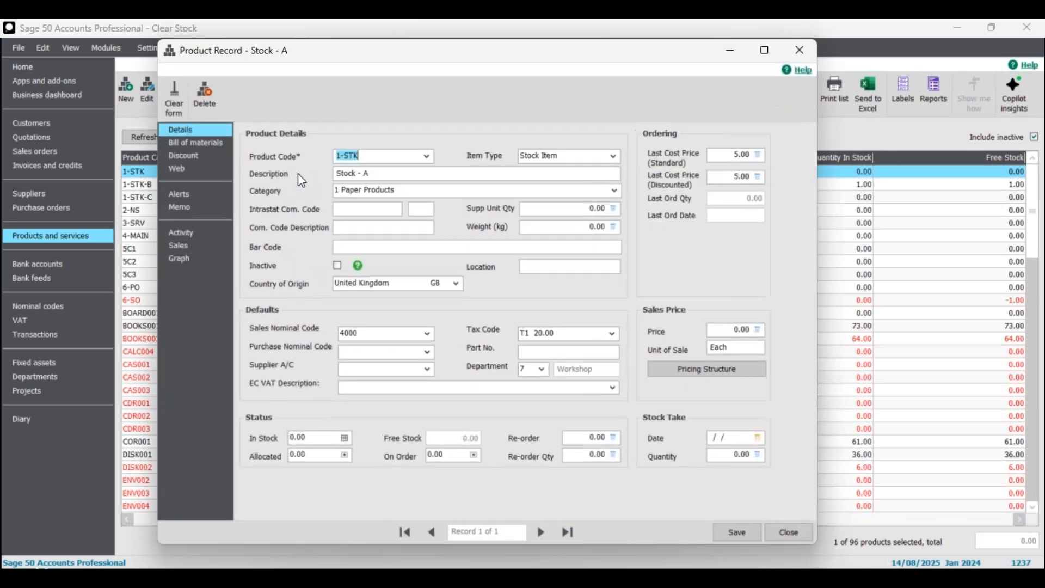
left_click(192, 237)
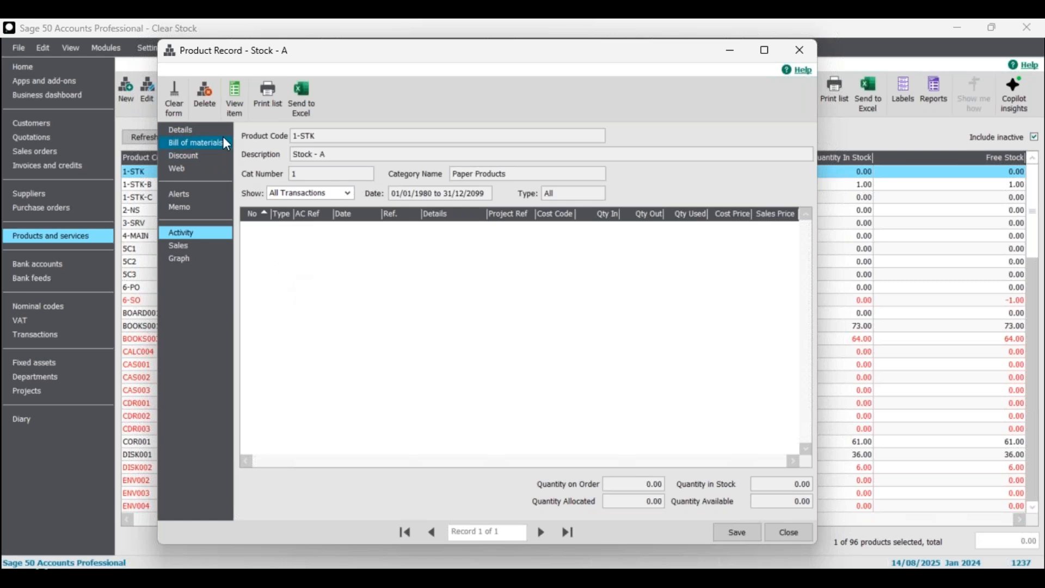
left_click(199, 130)
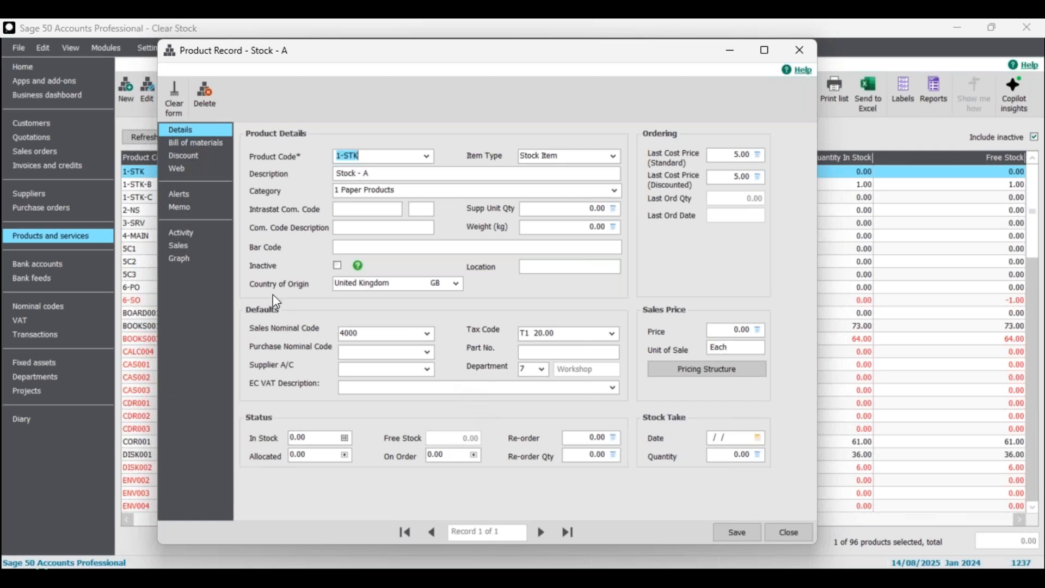
left_click(185, 230)
left_click(197, 130)
left_click(787, 532)
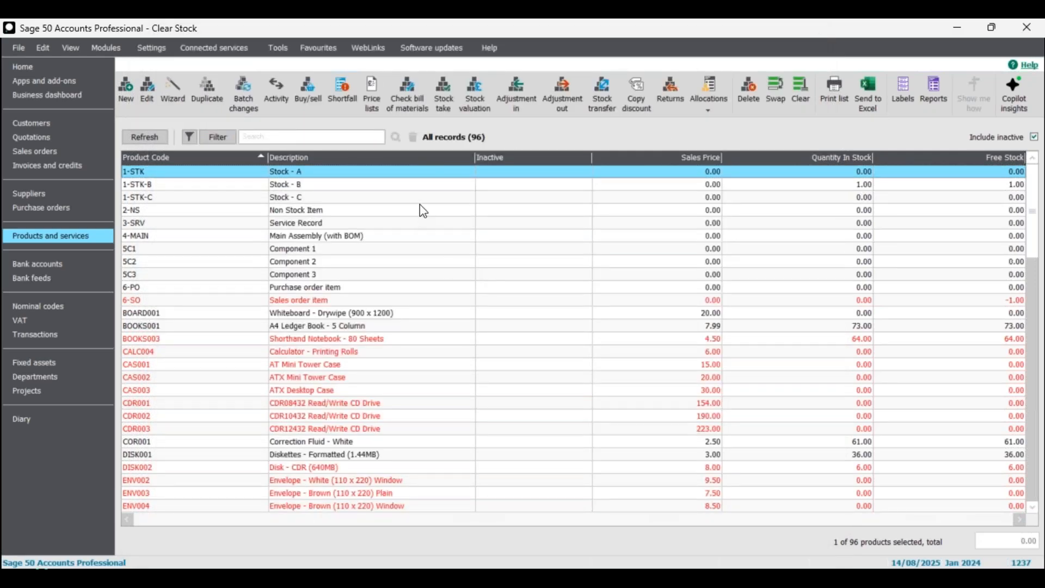
right_click(378, 180)
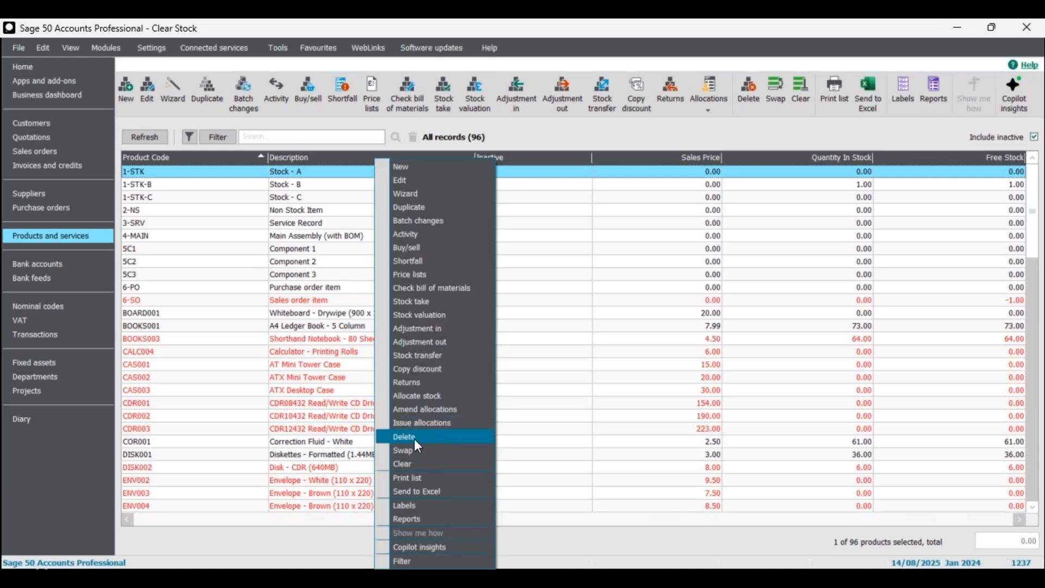
left_click(574, 173)
double_click(572, 171)
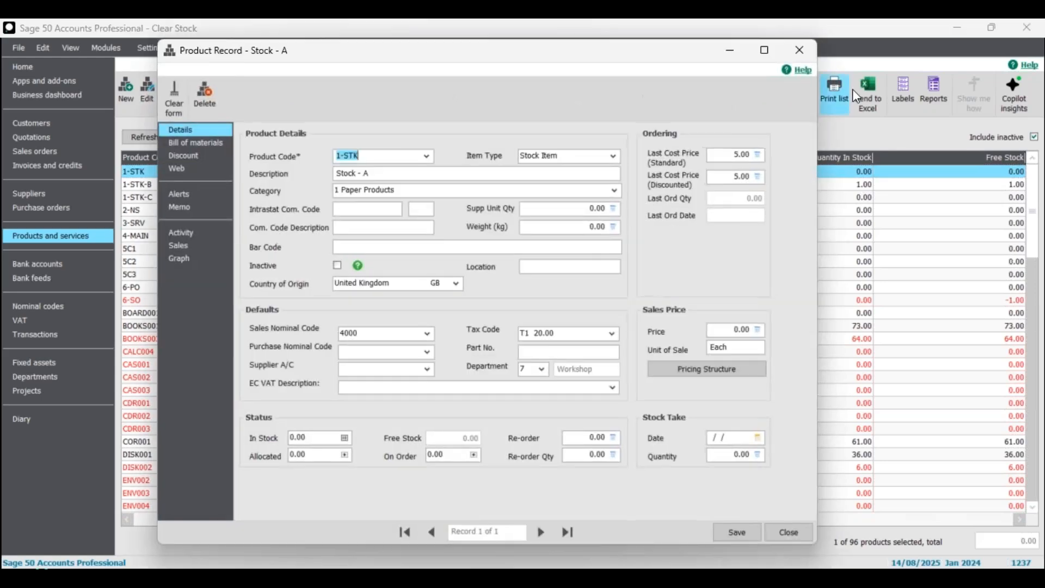
left_click(802, 51)
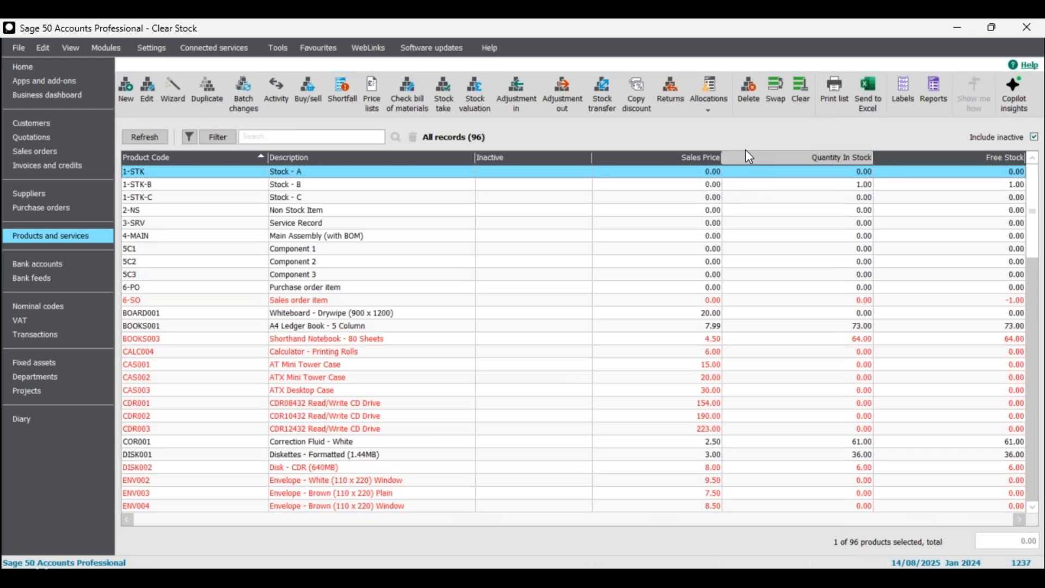
Delete the selected Stock - A record (1-STK) from the product list and confirm the deletion.
left_click(749, 95)
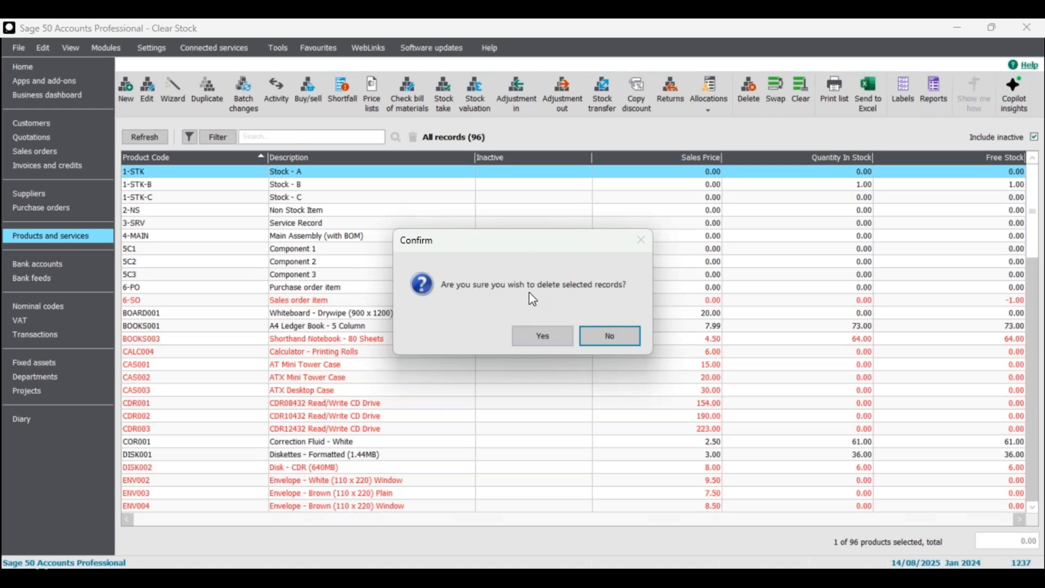
left_click(531, 333)
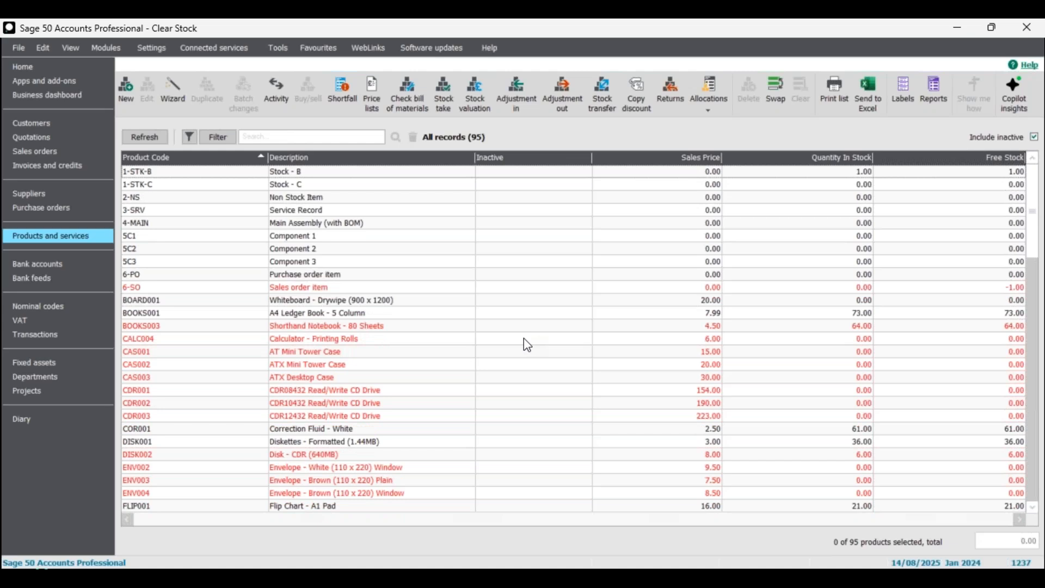
Open the Stock - B product record, check its transaction activity and quantity in stock, and close the record.
left_click(308, 174)
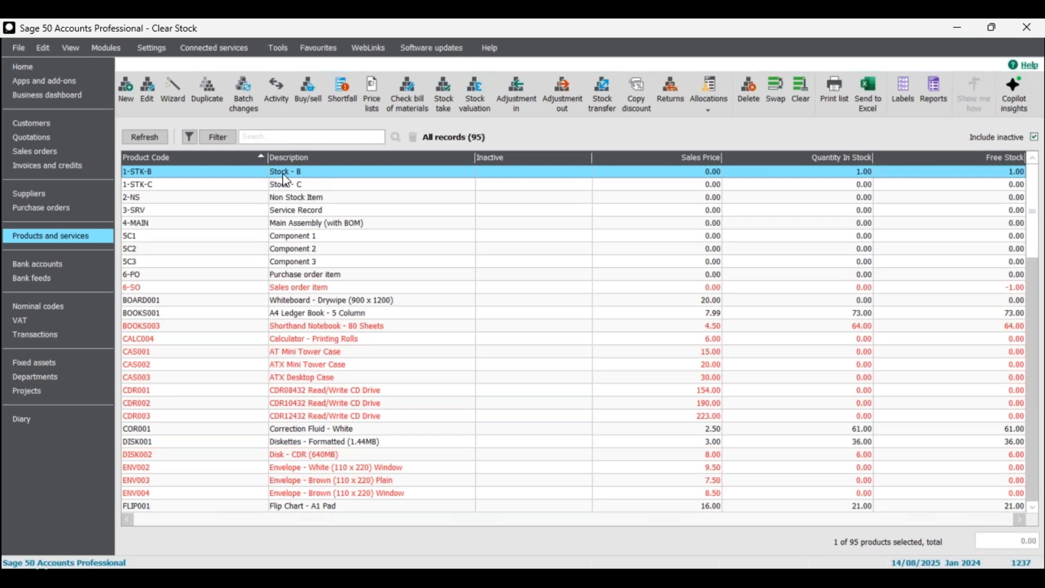
double_click(283, 175)
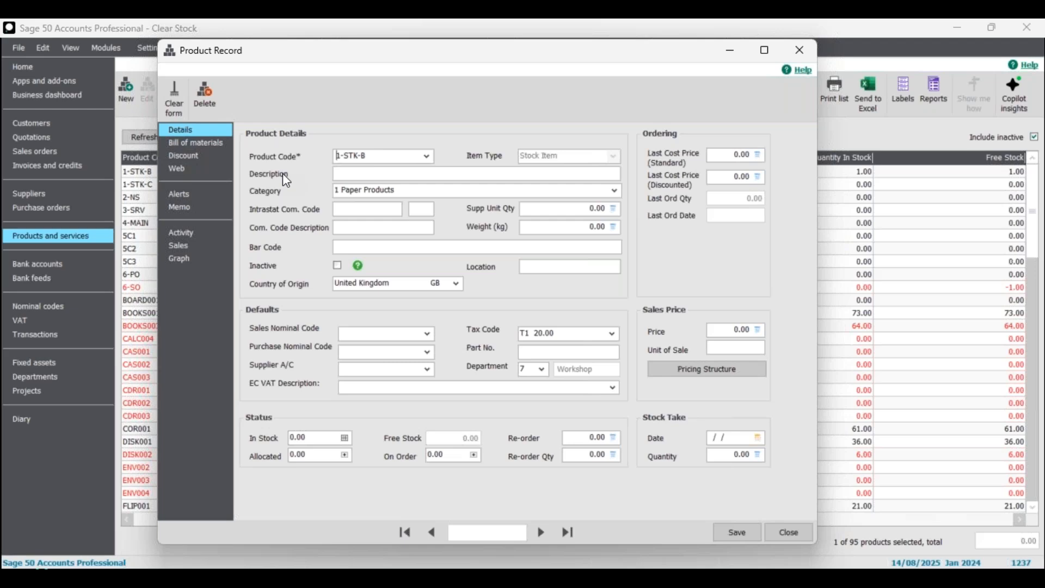
left_click(194, 233)
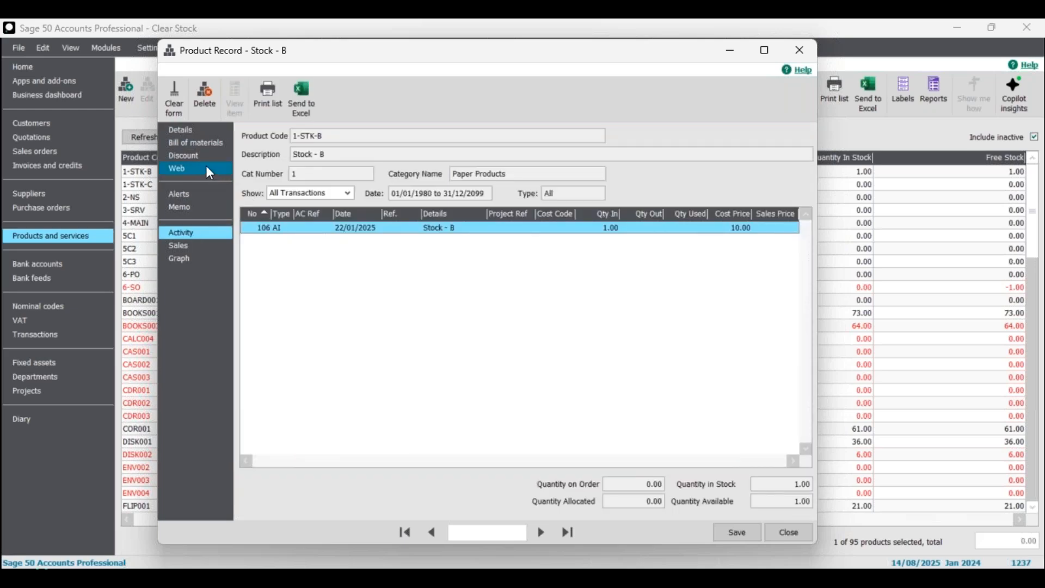
left_click(197, 129)
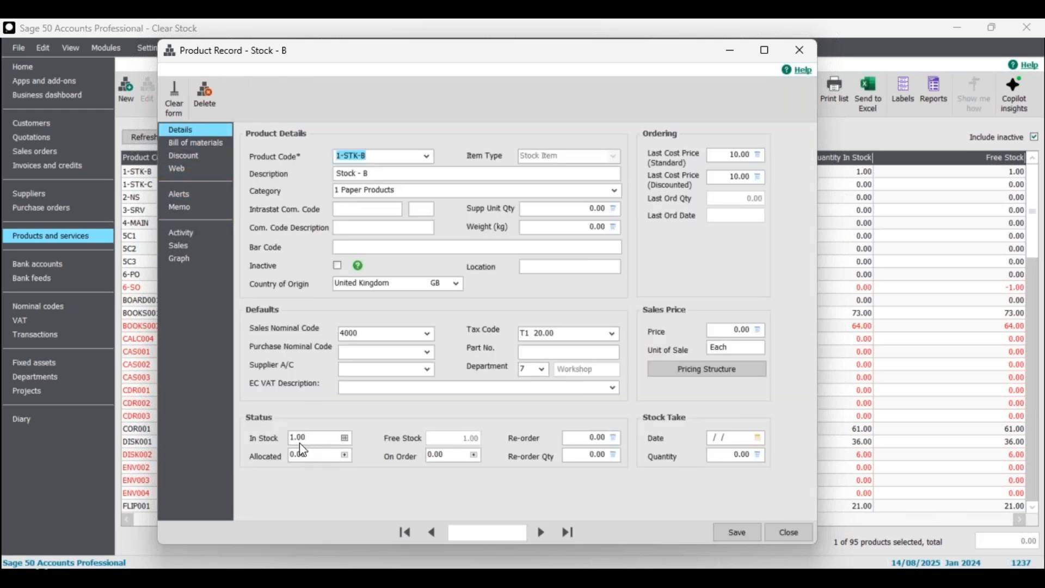
left_click(785, 534)
Try to delete the Stock - B record (1-STK-B) from the product list.
left_click(279, 173)
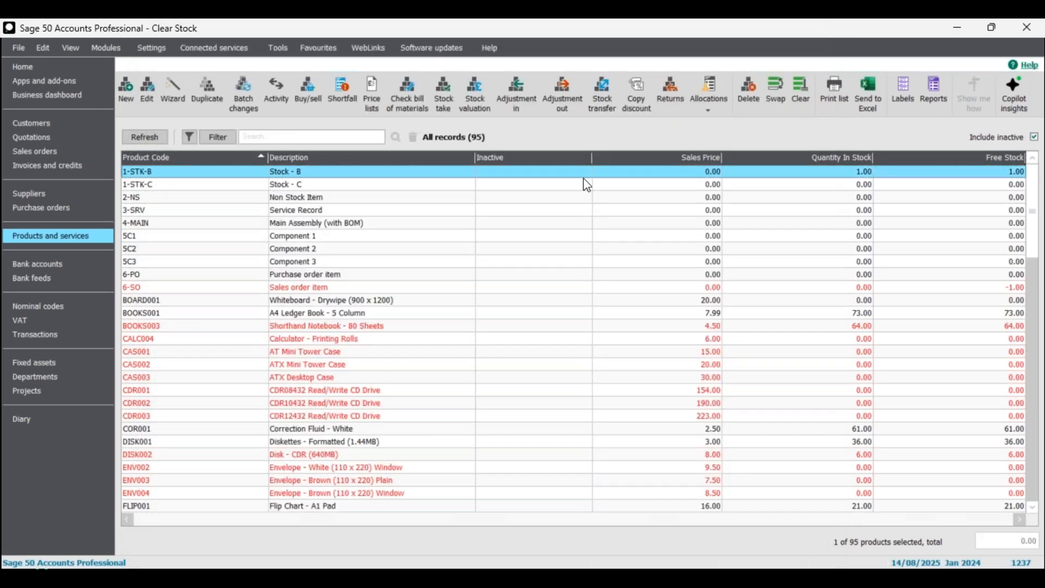
left_click(747, 93)
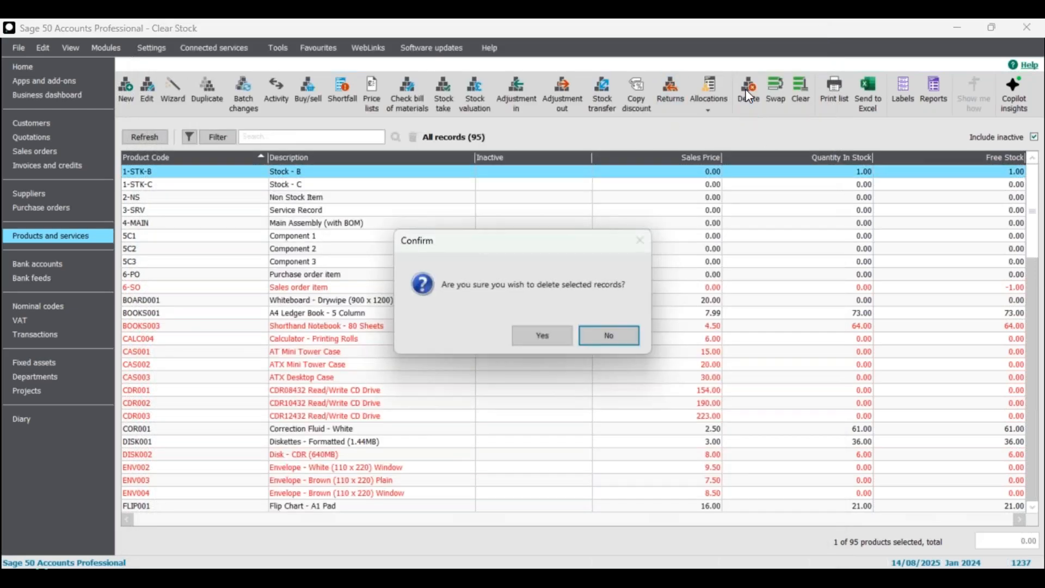
left_click(542, 337)
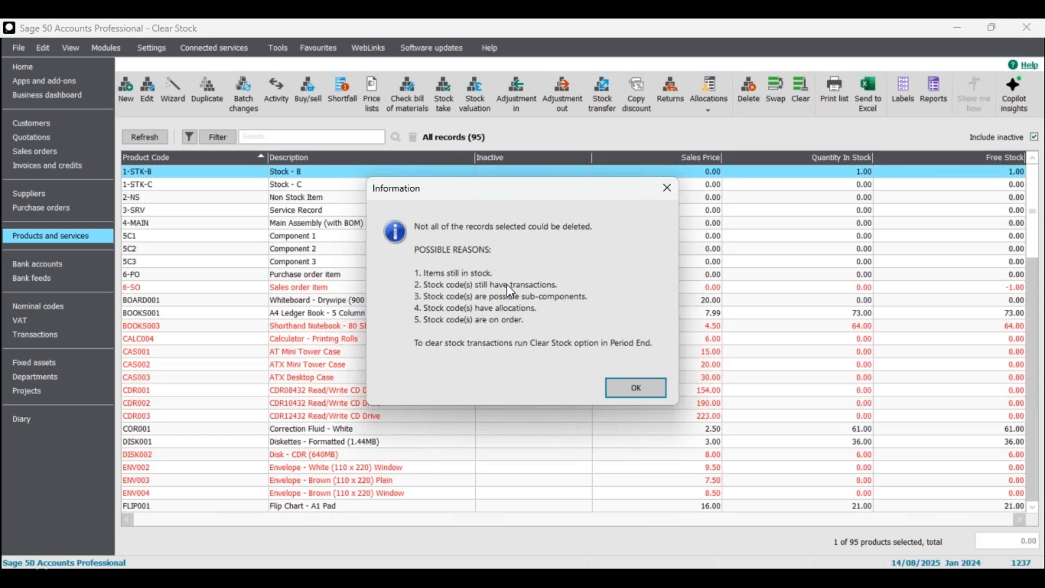
left_click(657, 391)
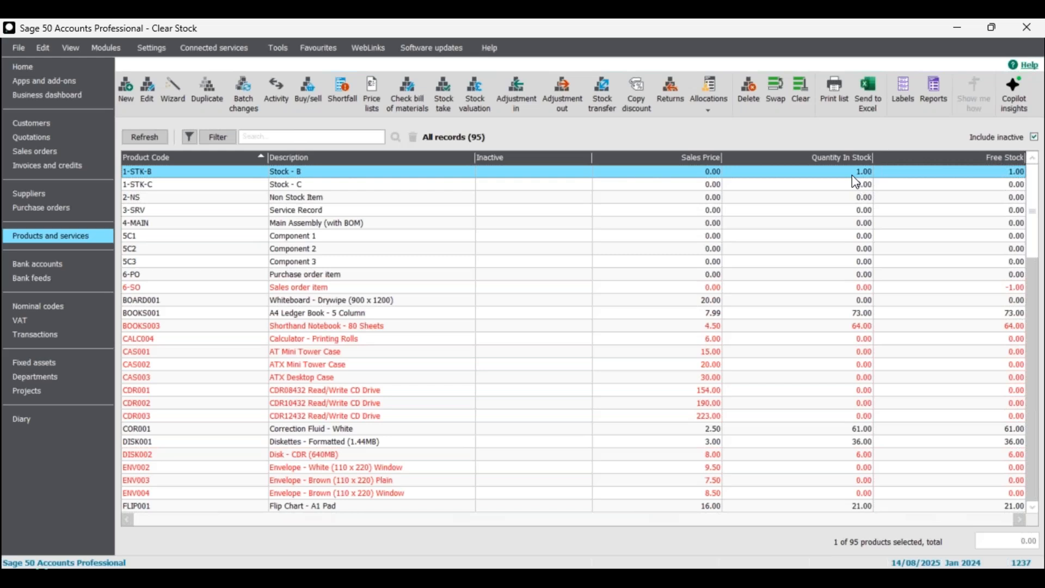
Open the Stock - C product record, check its goods-in and goods-out activity and its details, and close the record.
left_click(352, 186)
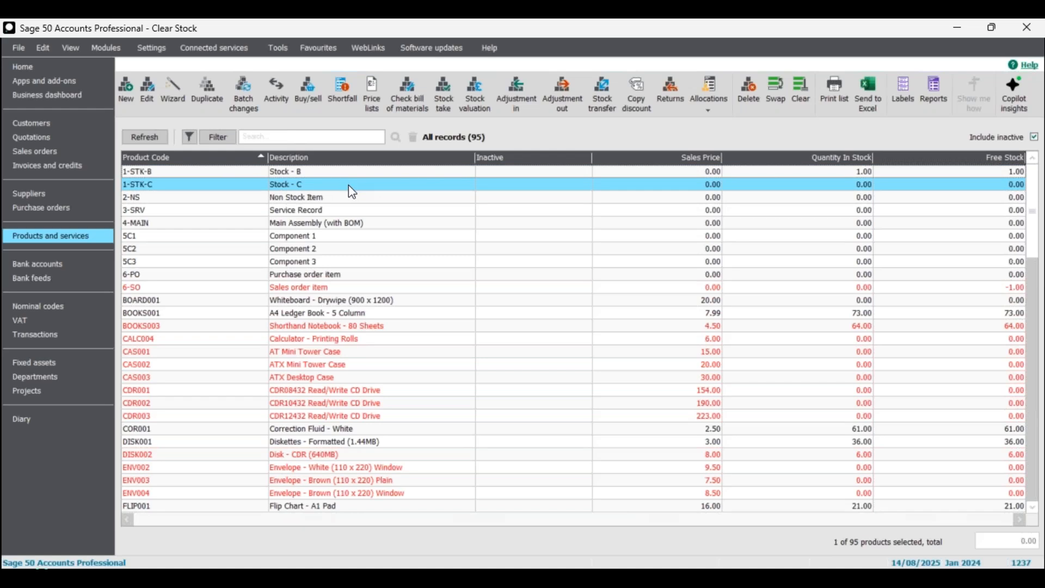
double_click(353, 187)
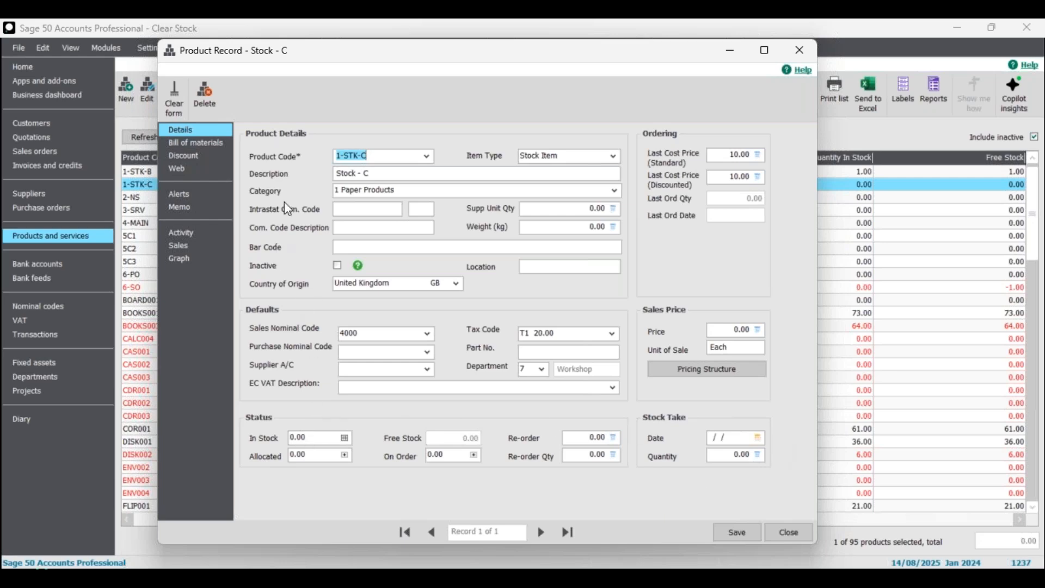
left_click(189, 233)
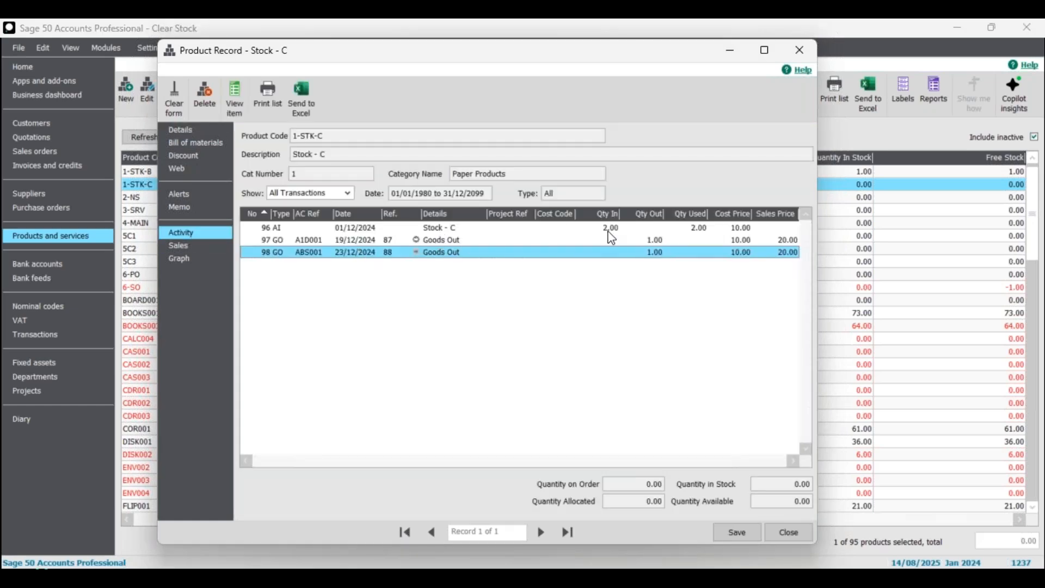
left_click(655, 242)
left_click(658, 253)
left_click(188, 130)
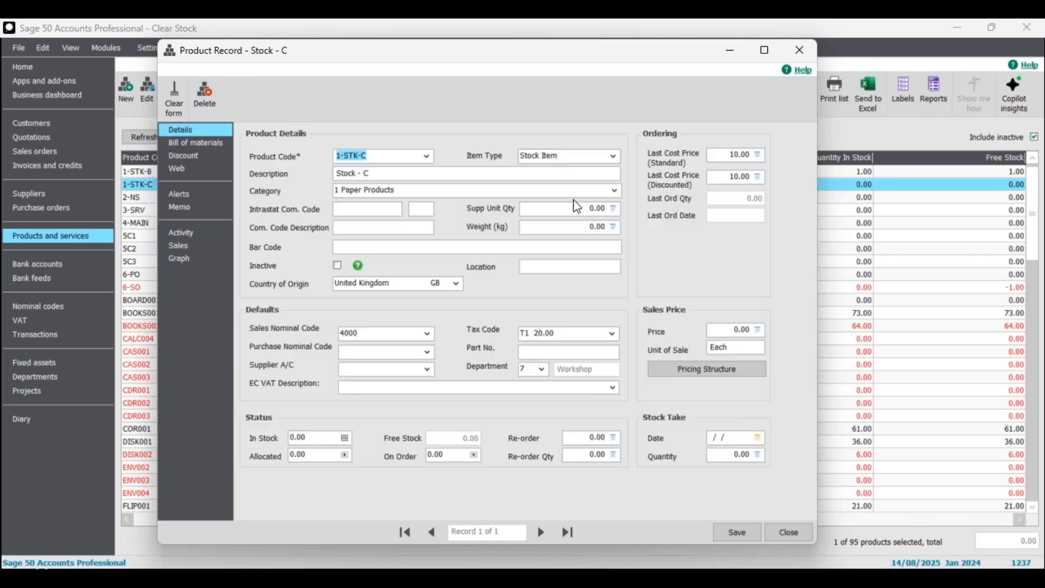
left_click(798, 56)
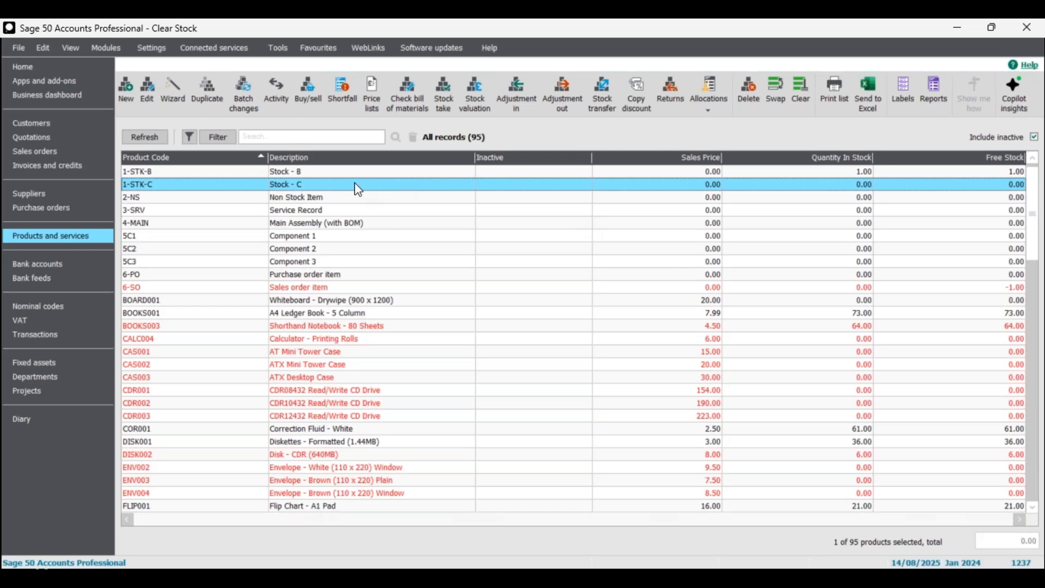
Open the period-end Clear Stock routine, accept closing all other windows, and review the conditions for deleting stock records.
left_click(278, 49)
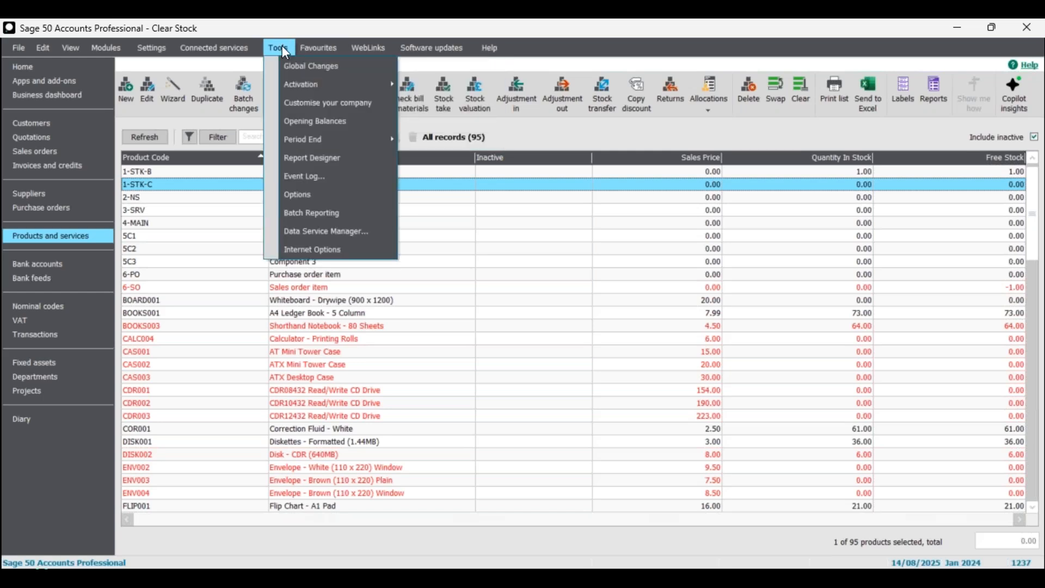
mouse_move(315, 137)
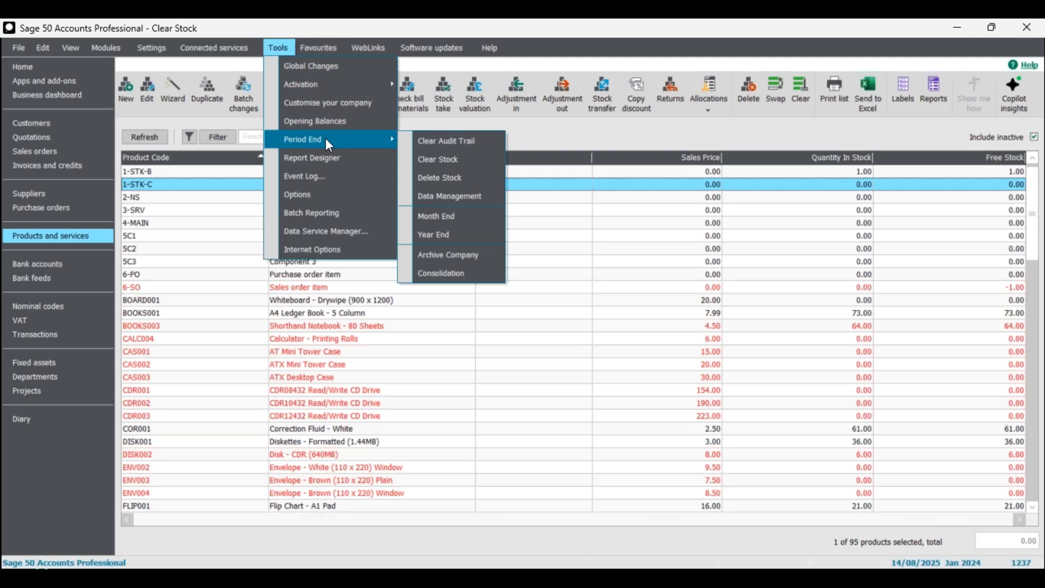
left_click(452, 161)
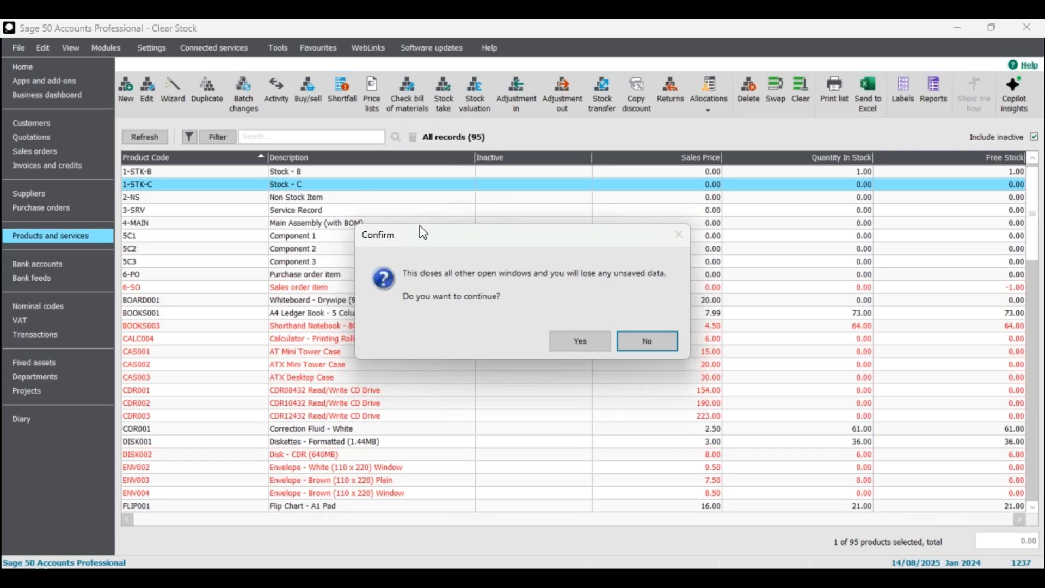
left_click(577, 343)
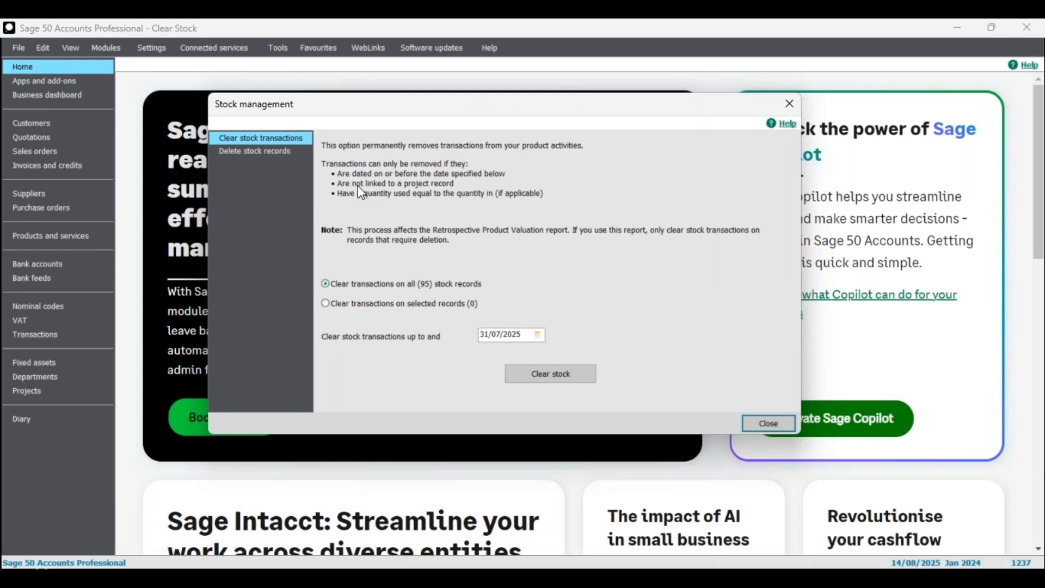
left_click(265, 158)
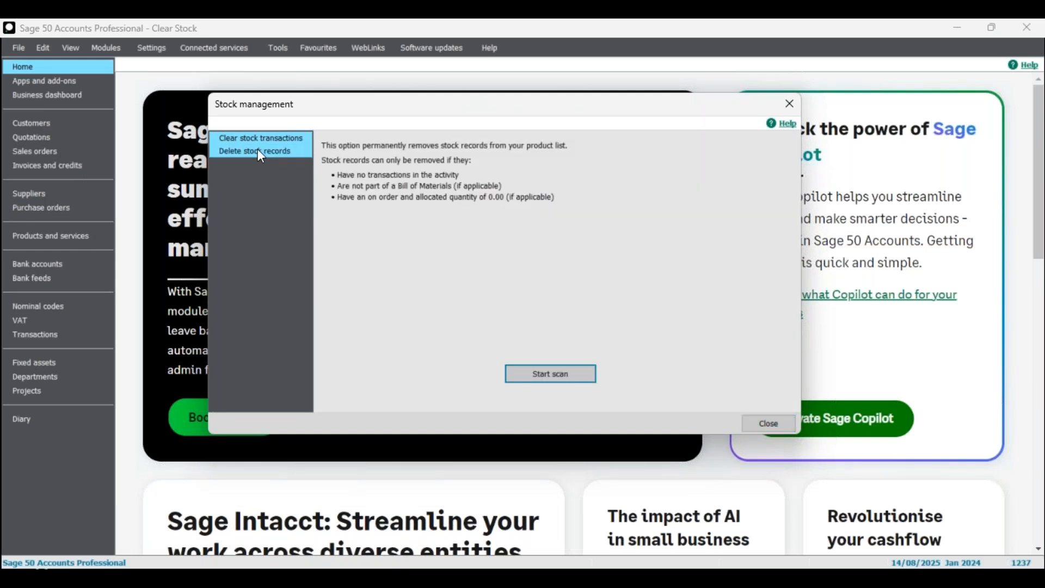
left_click(255, 139)
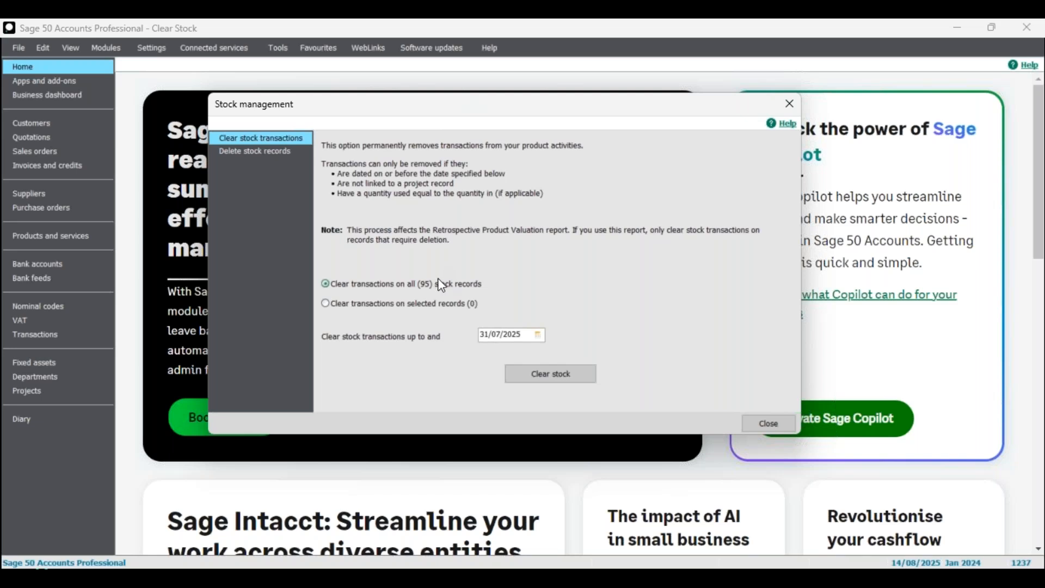
Limit the stock transaction clearing to selected records and choose only Stock - C (1-STK-C).
left_click(348, 304)
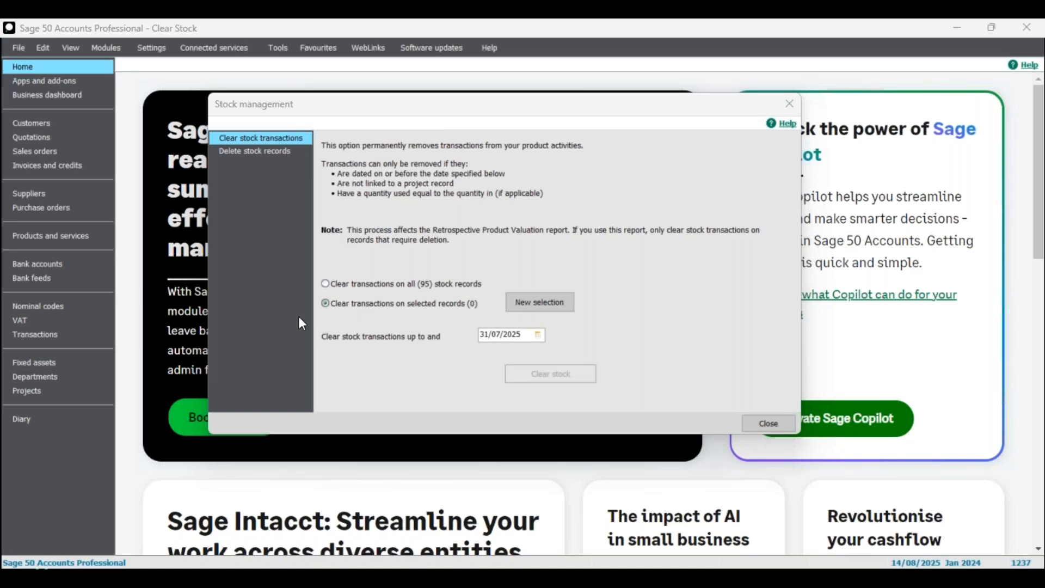
left_click(540, 302)
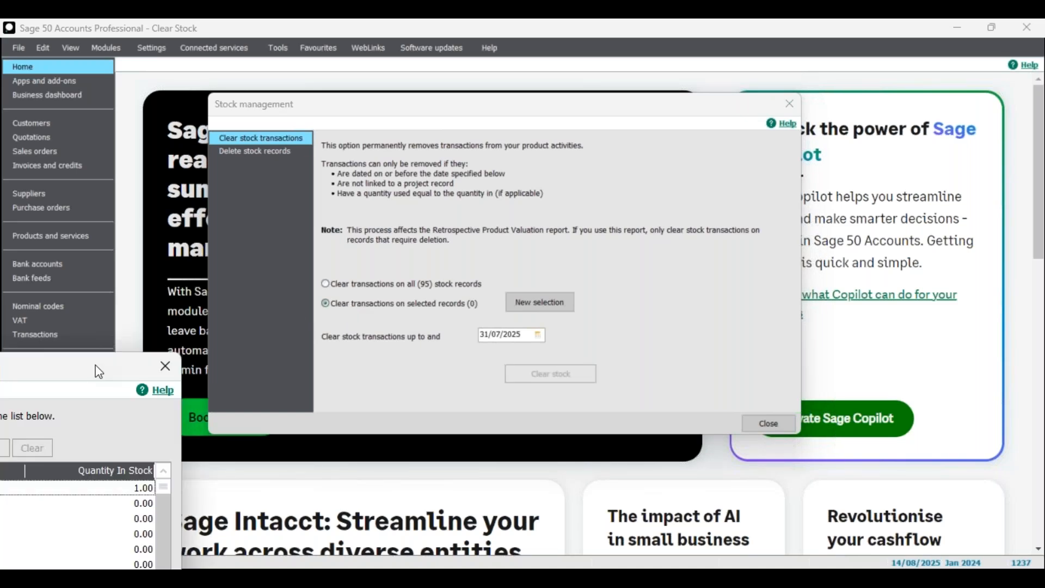
left_click_drag(606, 150, 591, 147)
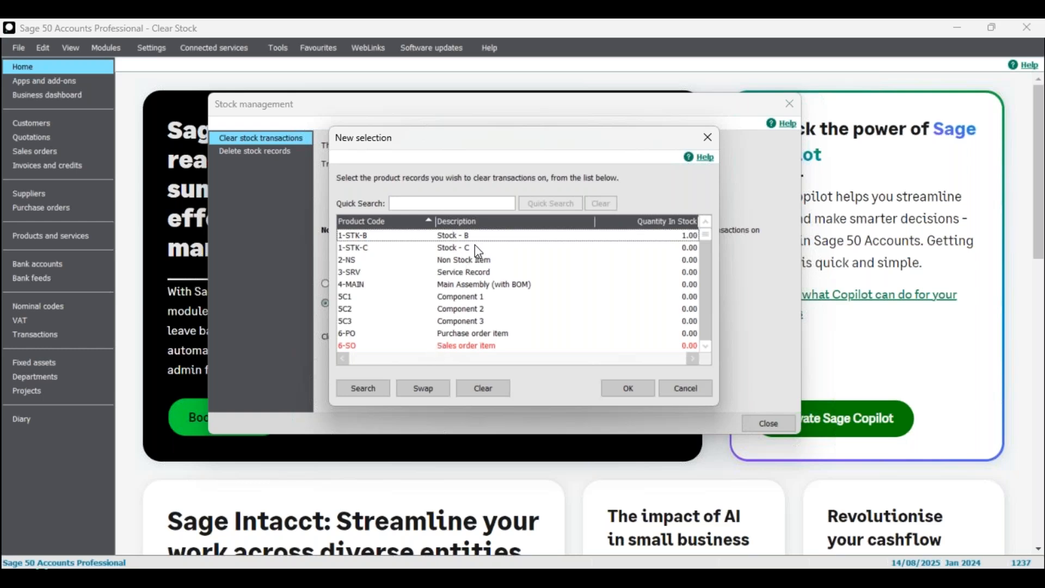
left_click(455, 248)
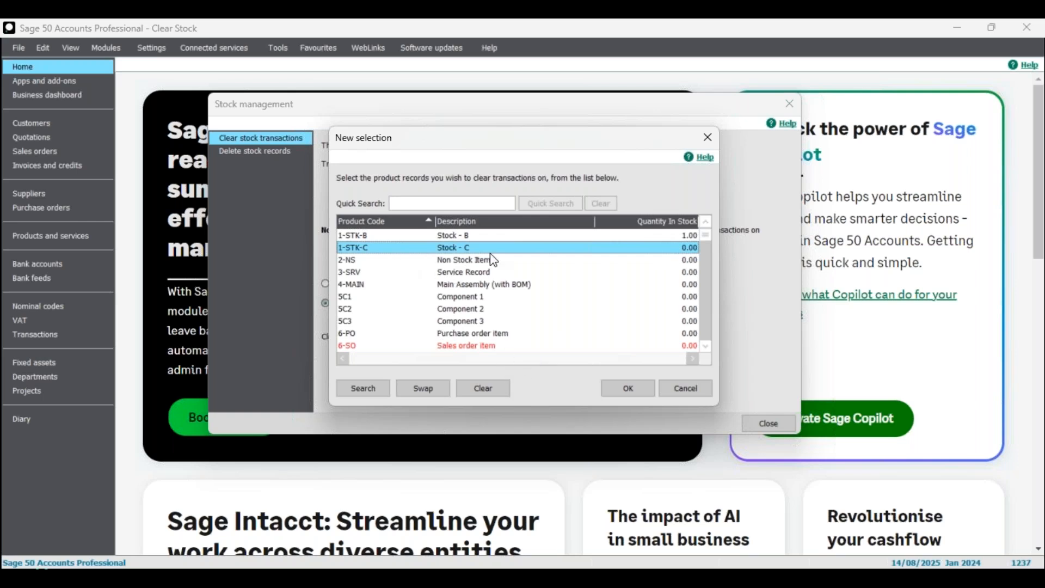
left_click(627, 387)
Set the clear-up-to date to 14/08/2025 and start clearing stock for the selected record.
left_click_drag(504, 334, 478, 335)
left_click(492, 334)
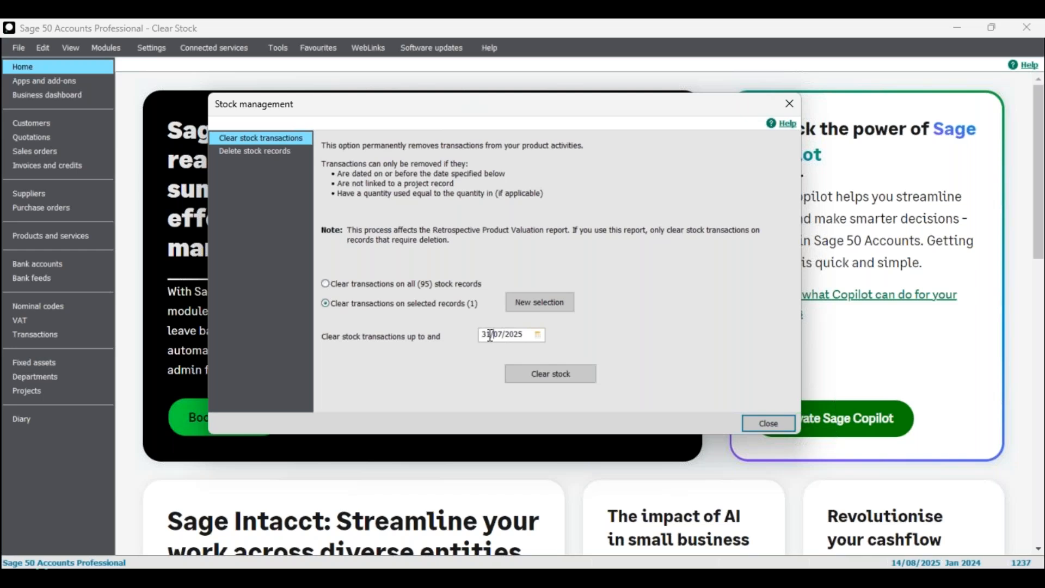
left_click_drag(491, 334, 478, 336)
type("14/08")
left_click(561, 382)
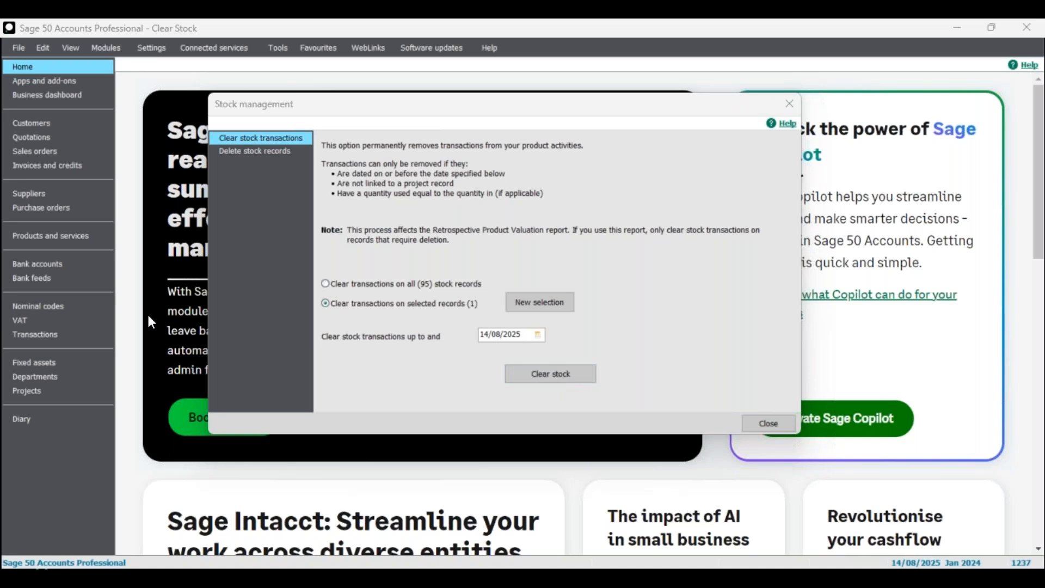
Back up the company's data files under the suggested filename and location, complete the stock clearing, and close Stock management.
left_click_drag(0, 311, 664, 179)
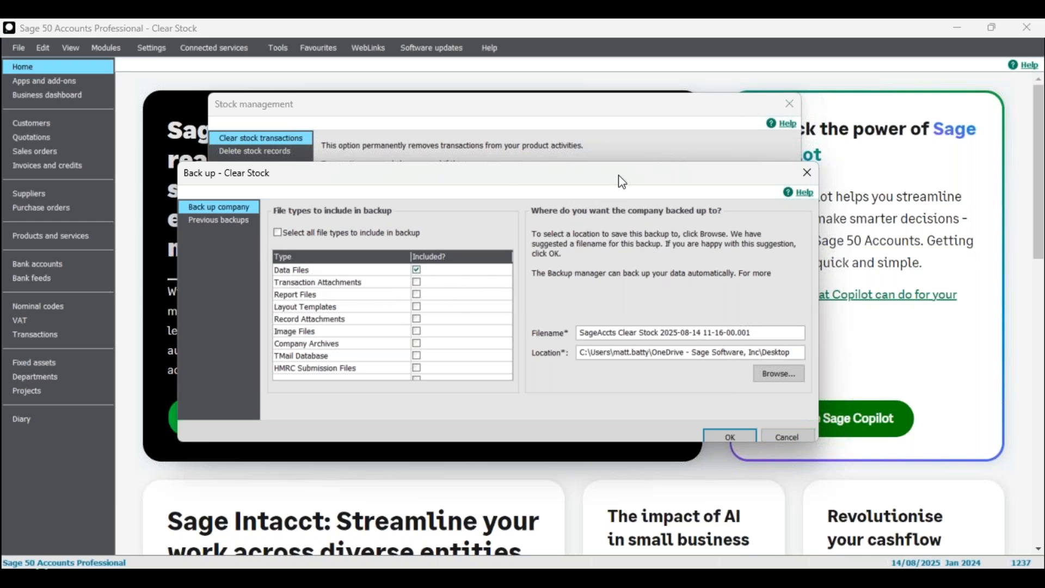
left_click_drag(600, 180, 598, 349)
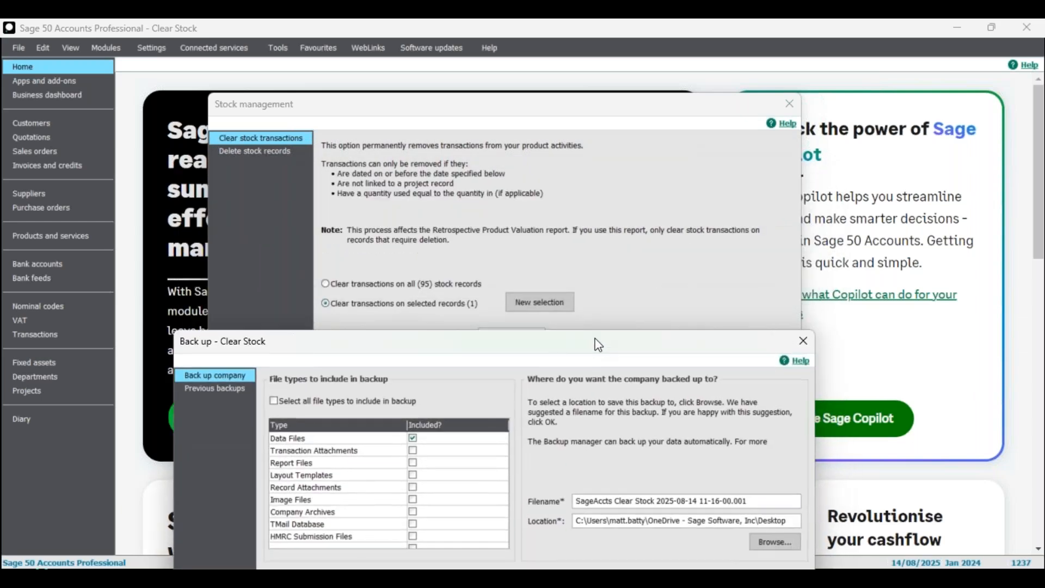
left_click_drag(449, 347, 431, 167)
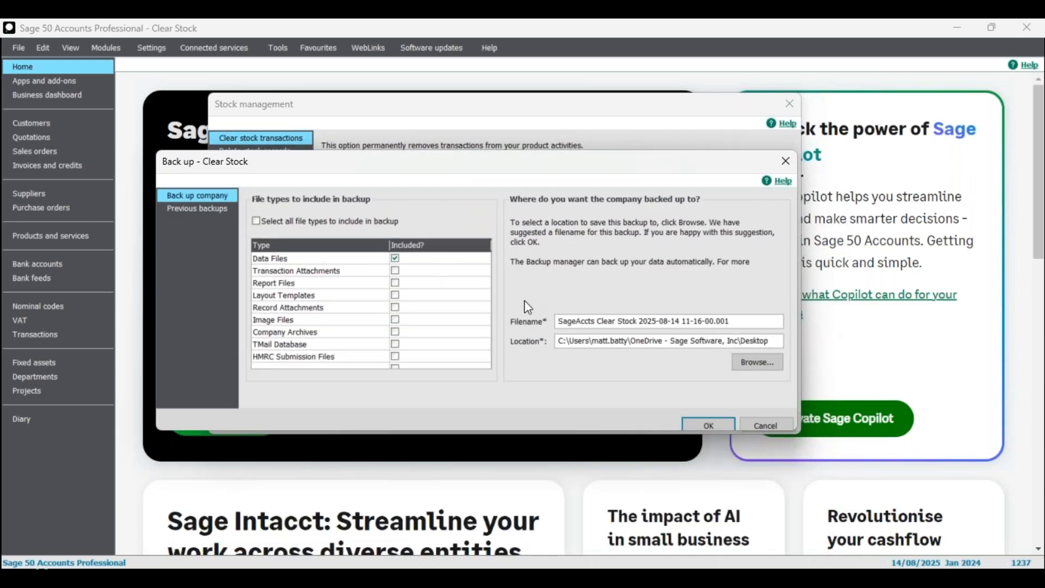
left_click(709, 427)
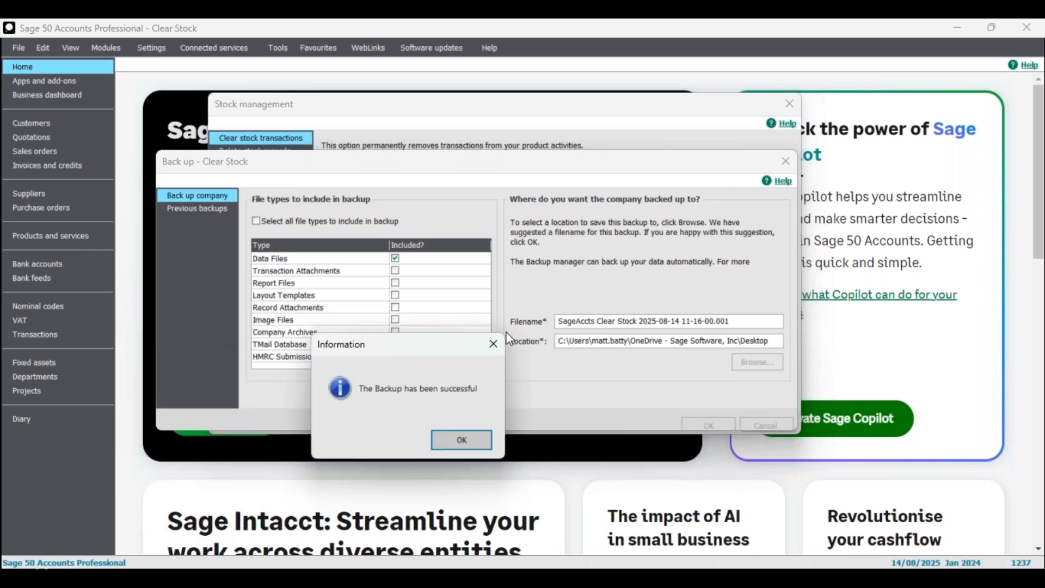
left_click(580, 330)
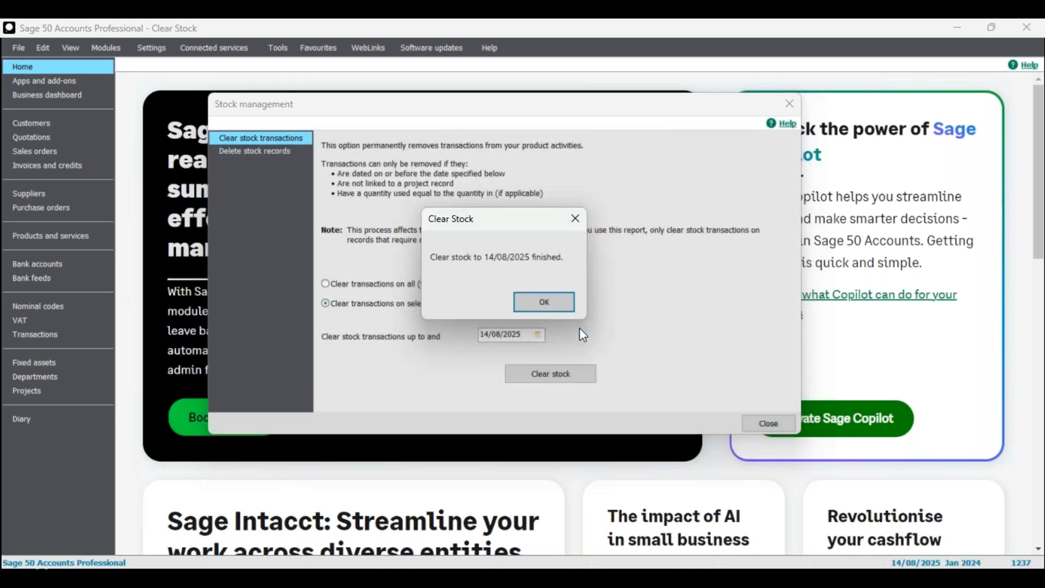
left_click(551, 304)
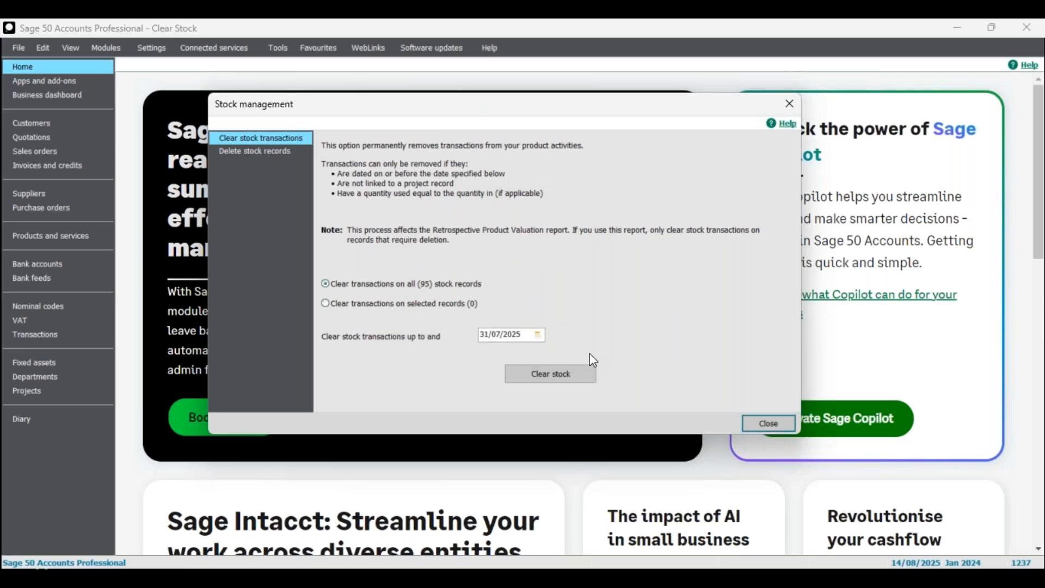
left_click(769, 425)
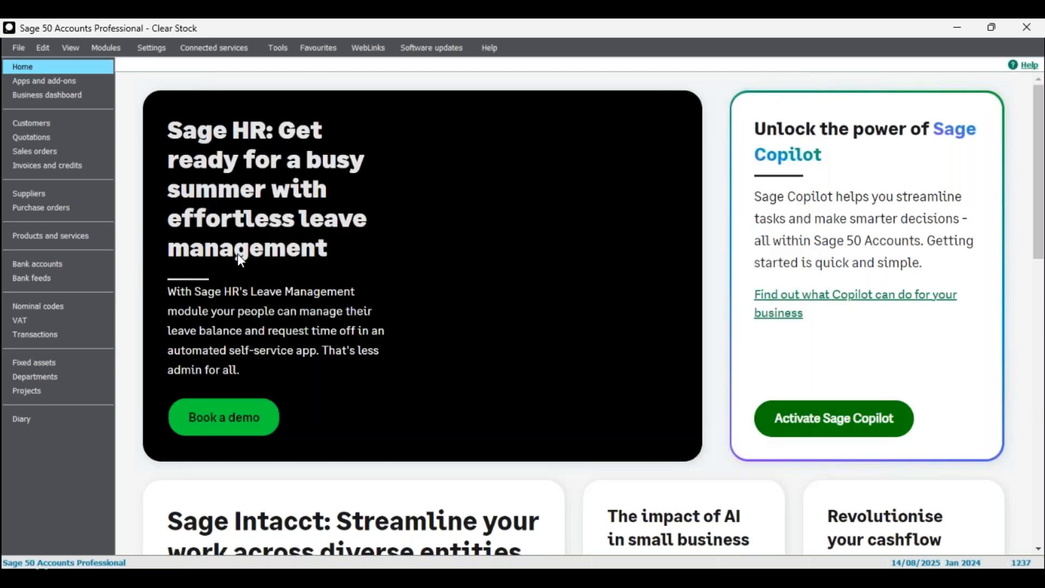
Return to the product list, check the transaction activity of Stock - C, and close the activity view.
left_click(58, 236)
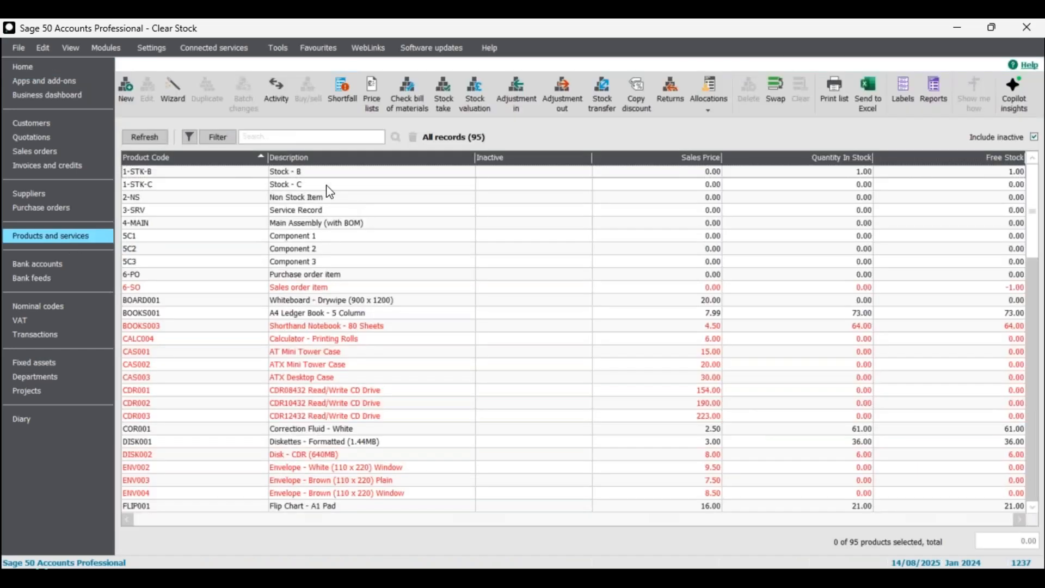
left_click(330, 185)
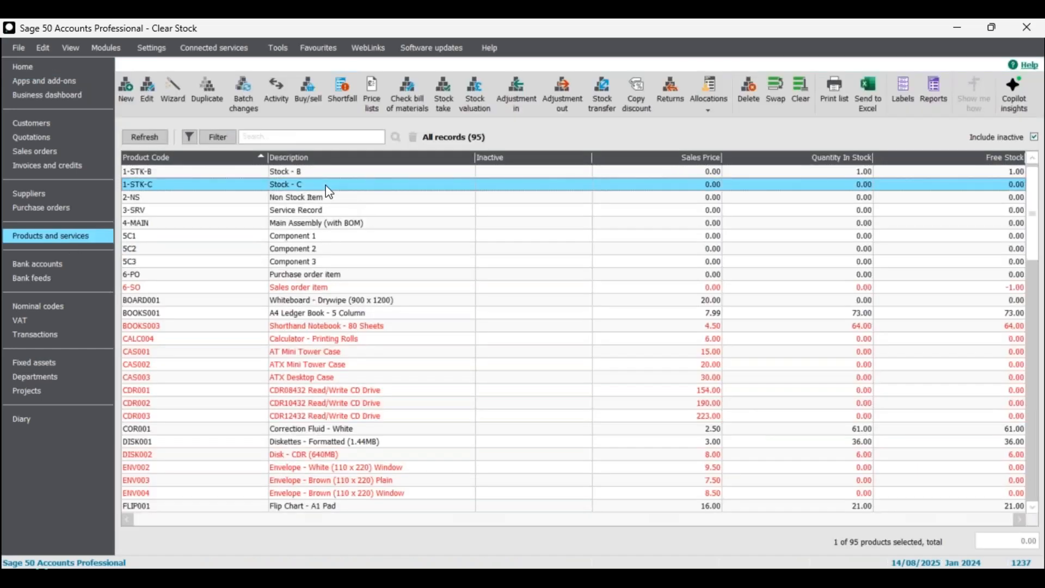
left_click(284, 96)
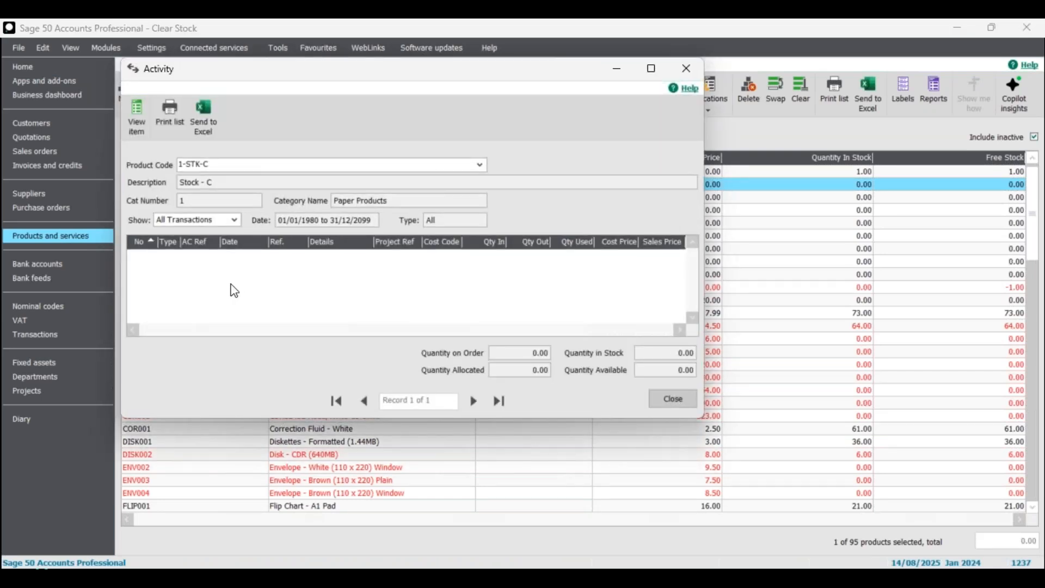
left_click(673, 401)
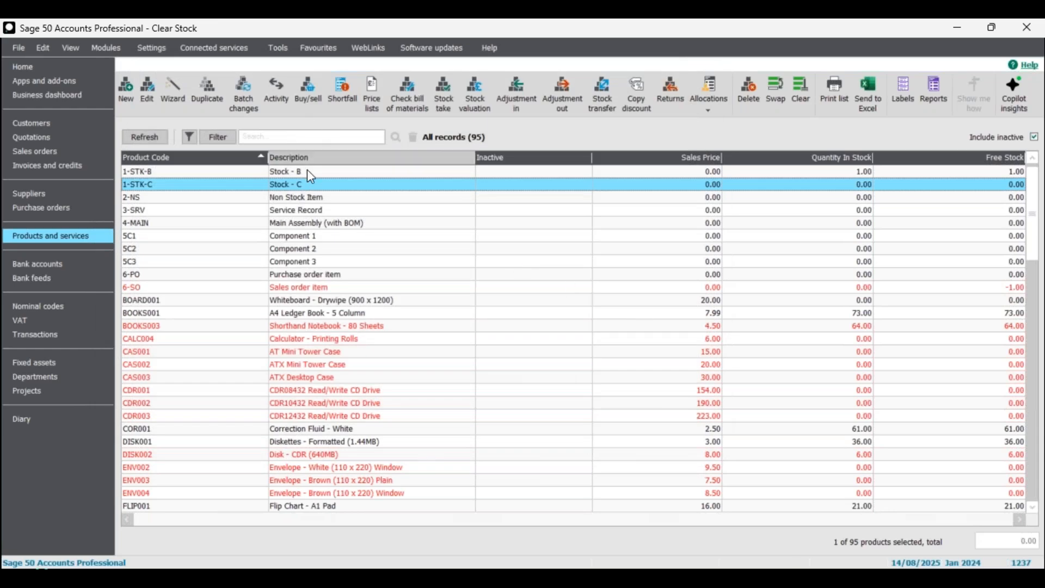
Check the activity inside the Stock - C product record, close it, and delete Stock - C from the product list.
left_click(312, 185)
double_click(311, 185)
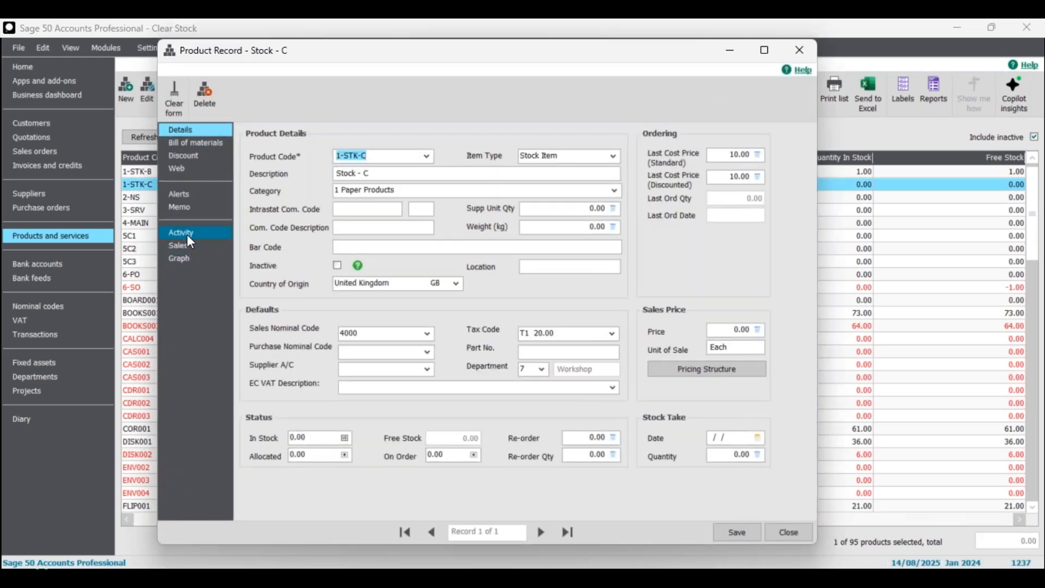
left_click(187, 234)
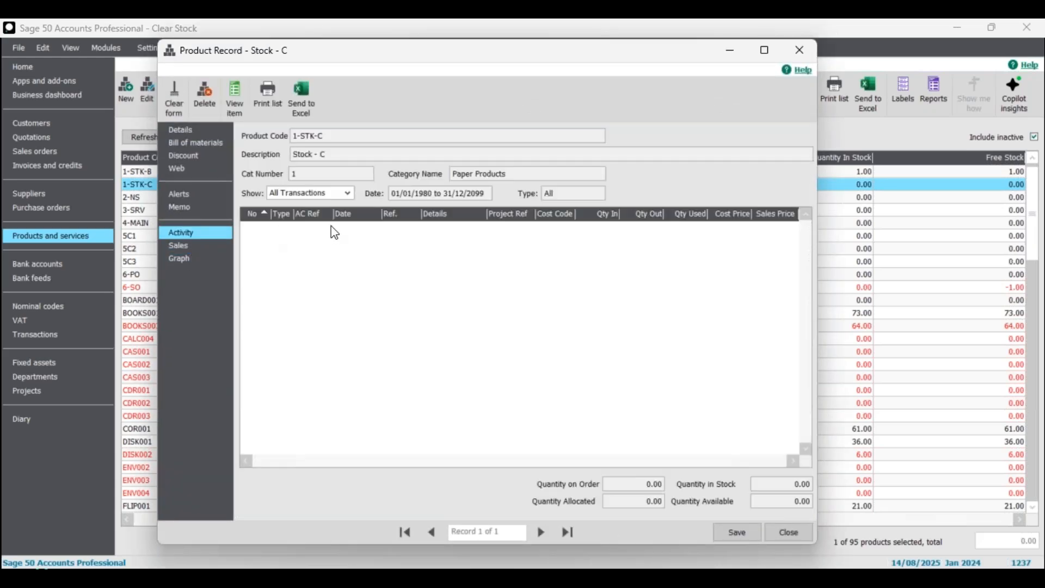
left_click(787, 536)
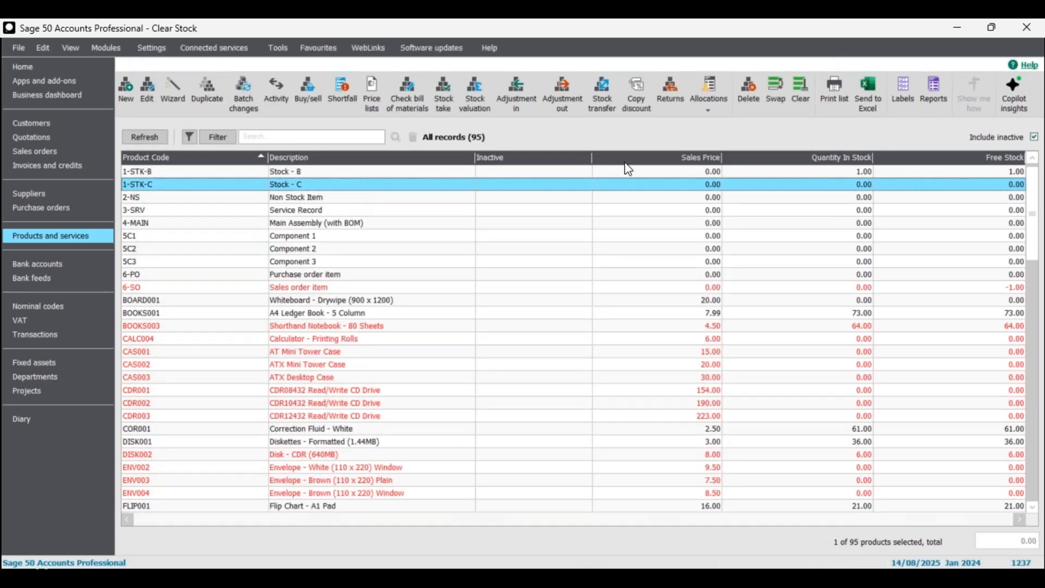
left_click(748, 87)
left_click(543, 335)
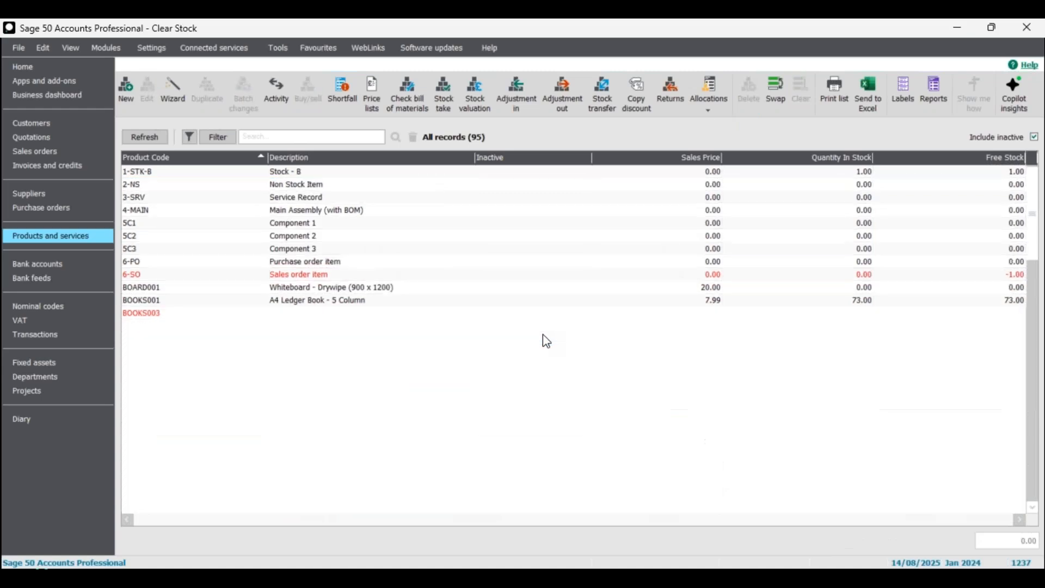
Check the transaction activity of Stock - B from the product list and close the activity view.
left_click(298, 174)
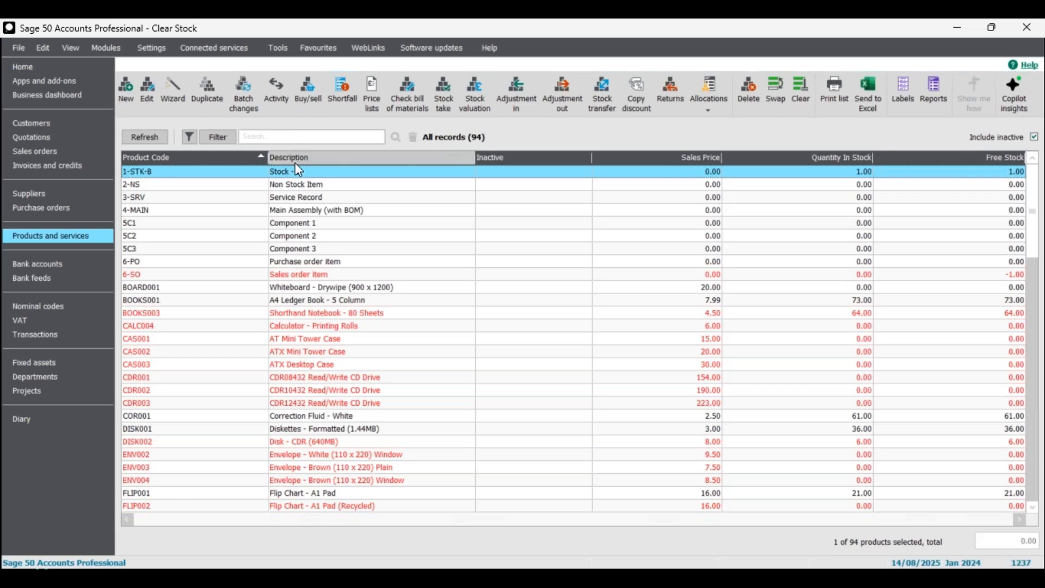
left_click(276, 90)
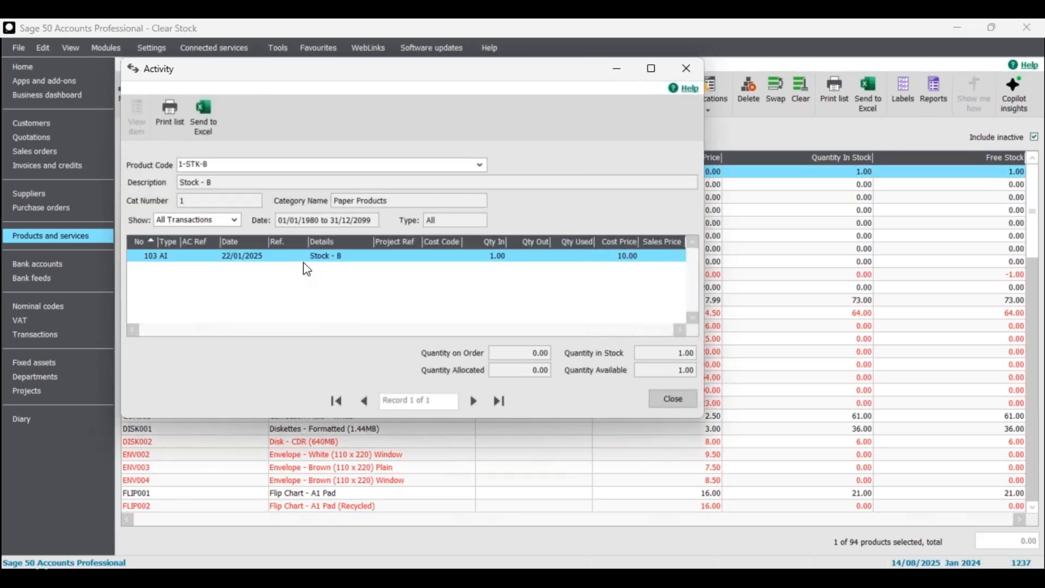
left_click(666, 398)
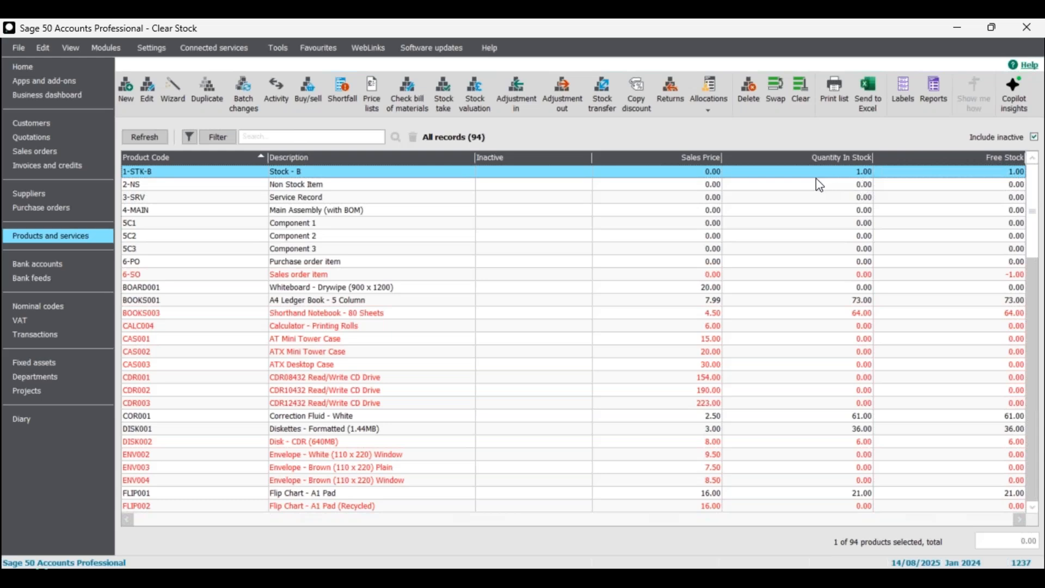
Save an adjustment out with quantity 1 for Stock - B and review the product's activity.
left_click(564, 93)
left_click(525, 179)
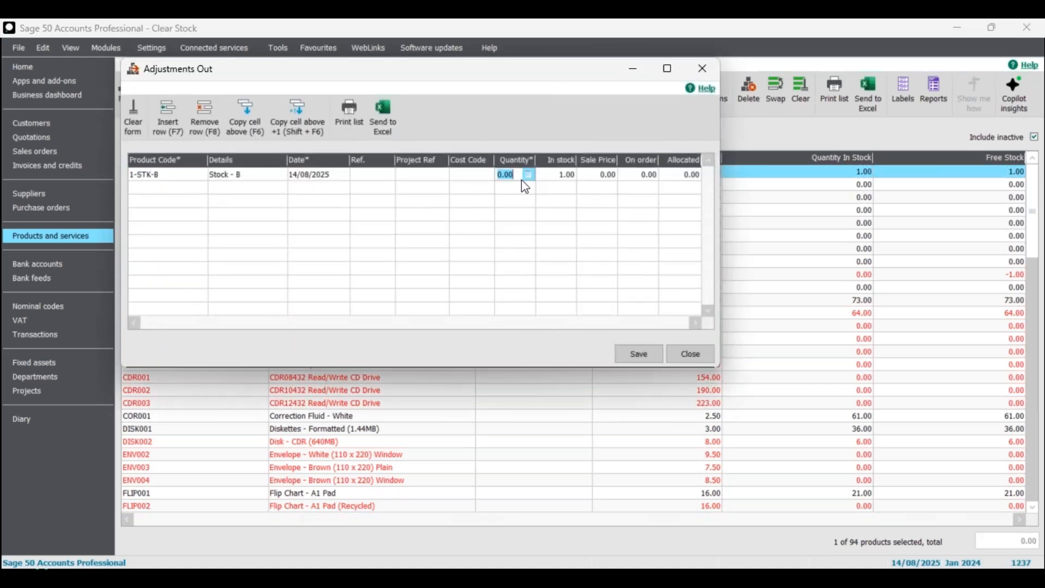
type("1")
left_click(638, 354)
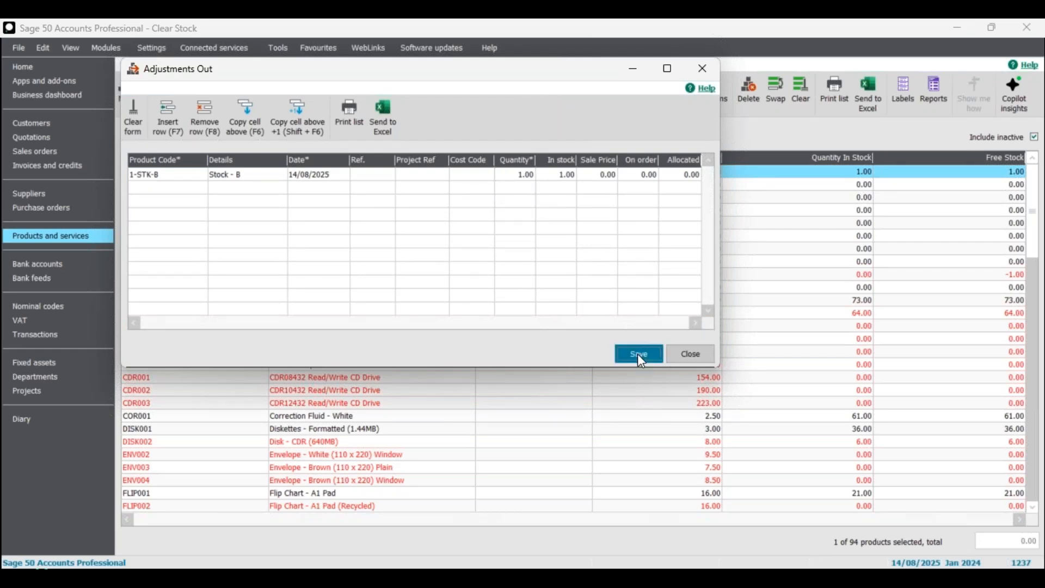
left_click(687, 360)
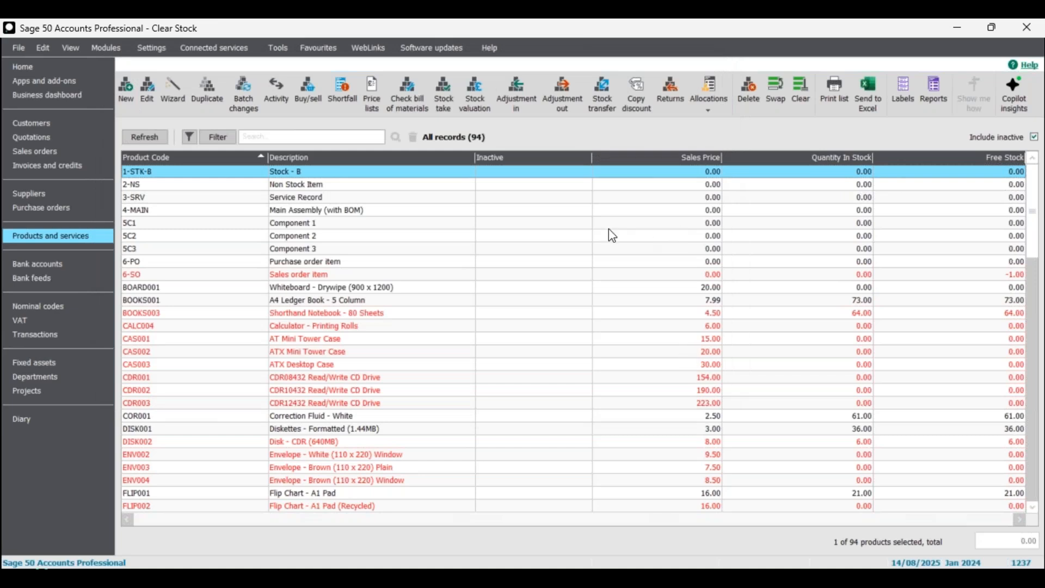
left_click(279, 87)
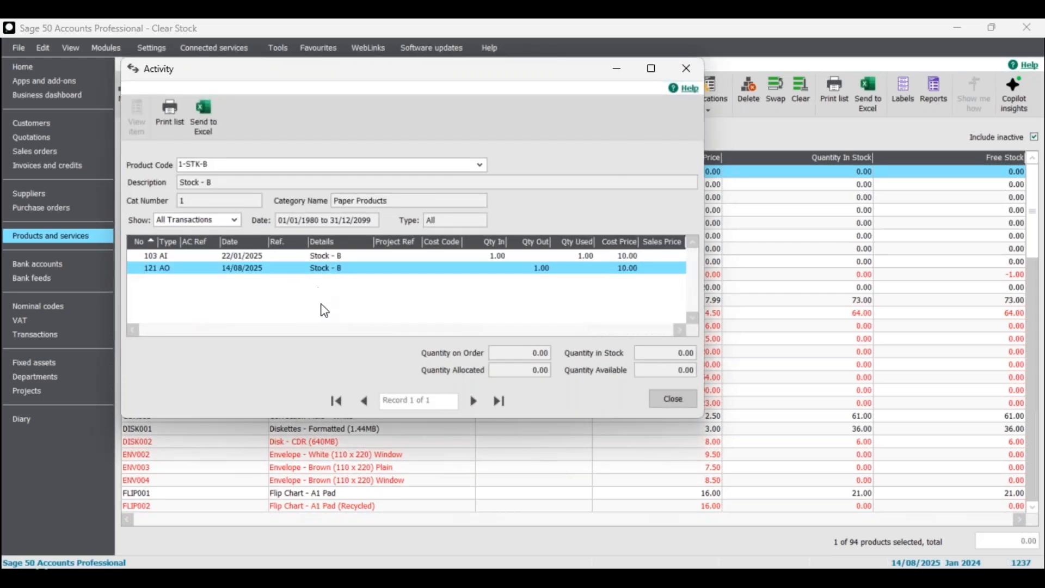
left_click(676, 398)
Open the period-end Clear Stock routine again, accept closing all other windows, and bring its window into view.
left_click(277, 50)
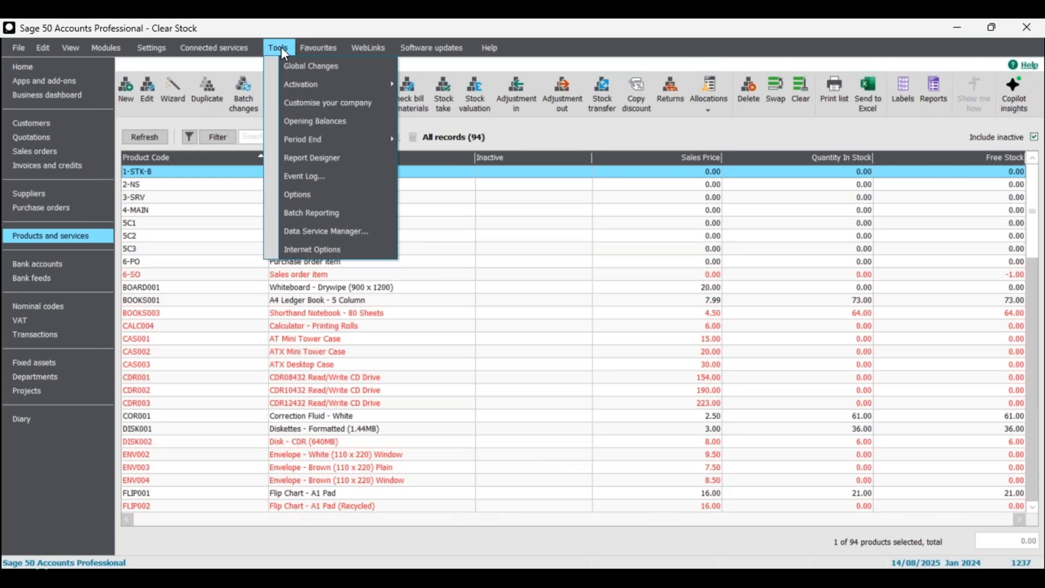
mouse_move(311, 140)
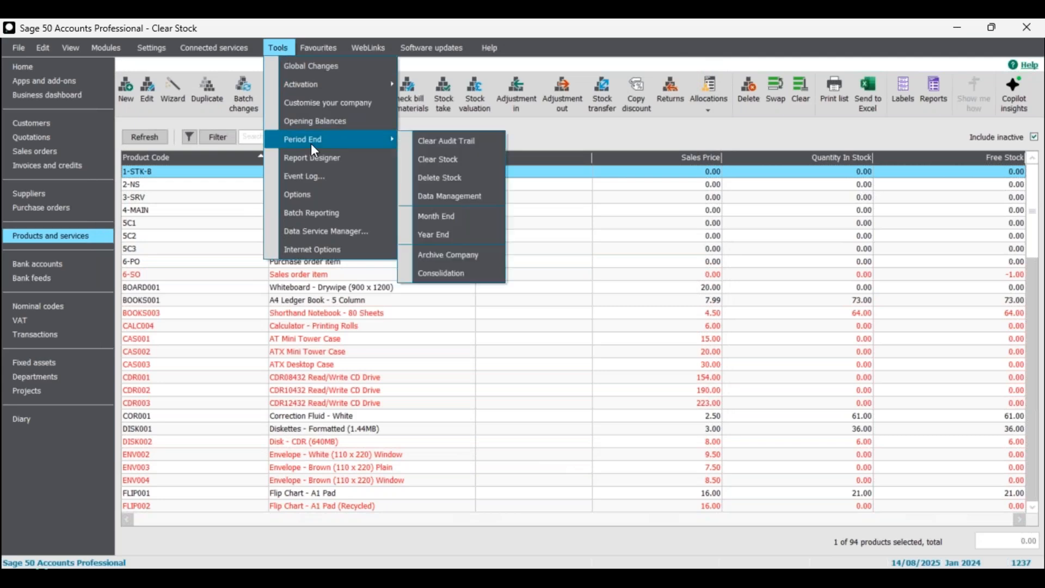
left_click(447, 163)
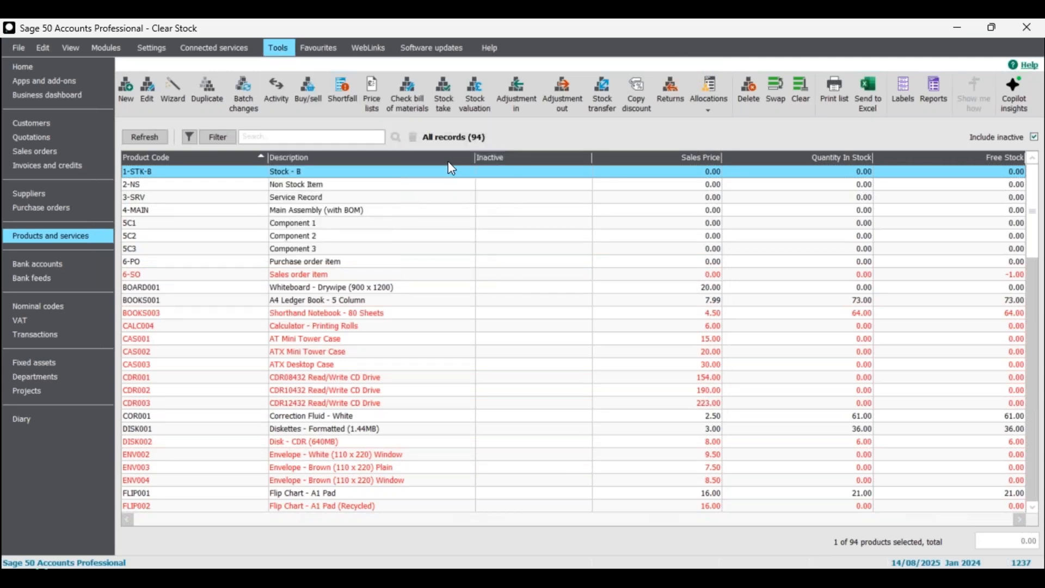
left_click(565, 334)
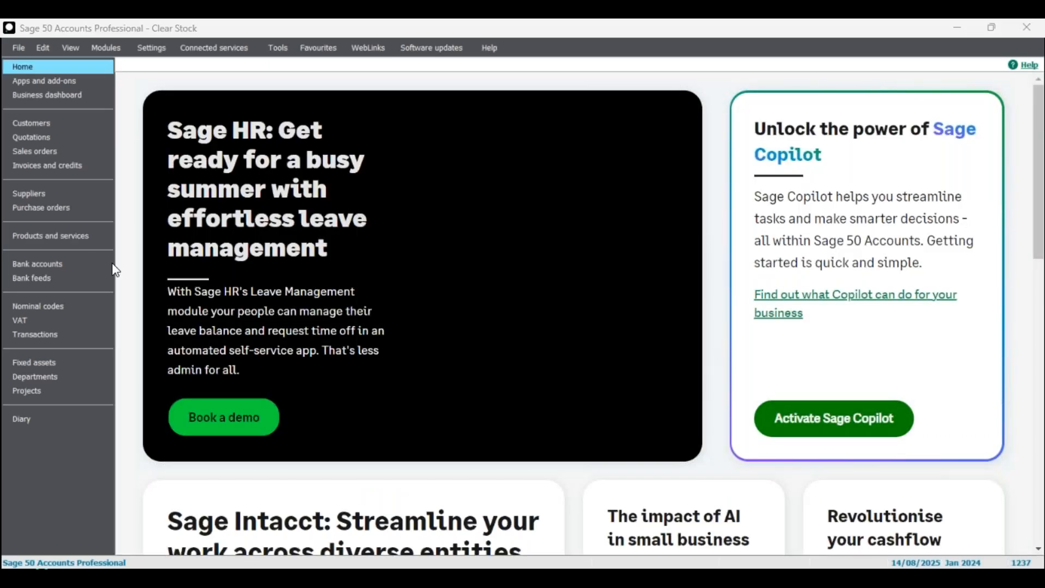
left_click_drag(211, 225, 558, 108)
Set the date up to which stock transactions are cleared to 14/08/2025.
left_click(440, 341)
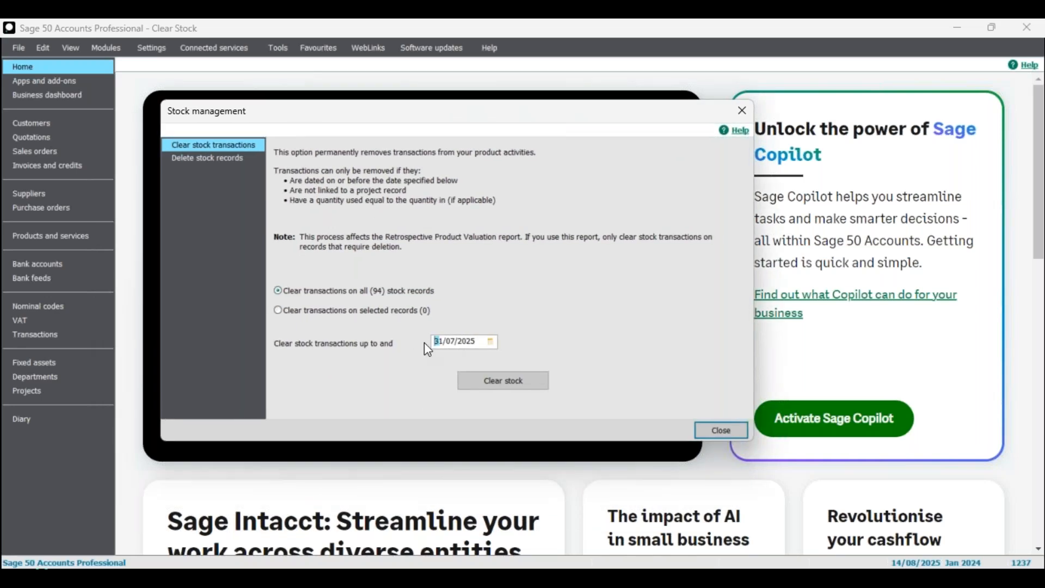
left_click_drag(446, 341, 428, 344)
left_click(490, 342)
left_click(527, 355)
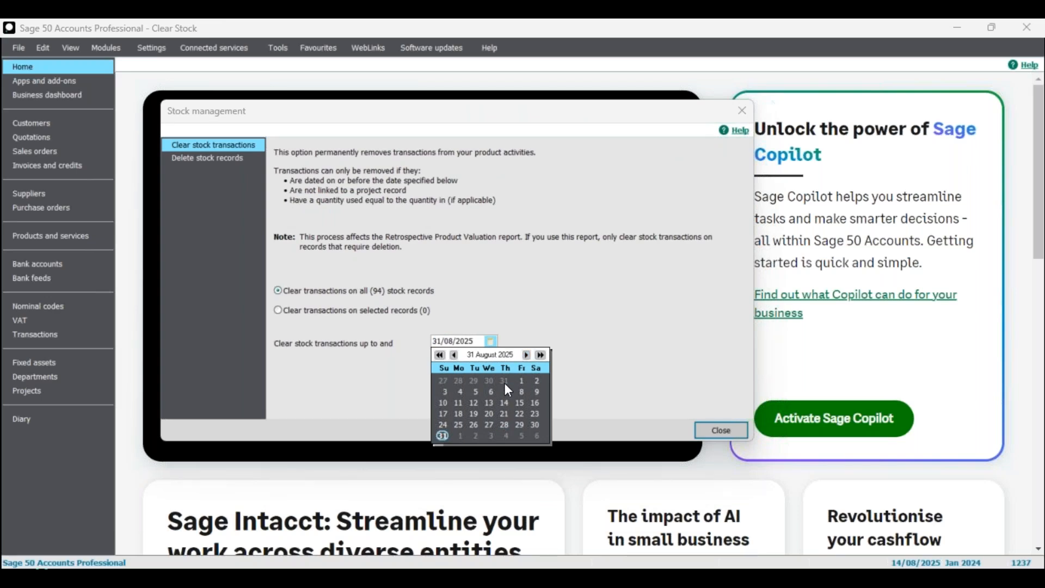
left_click(504, 403)
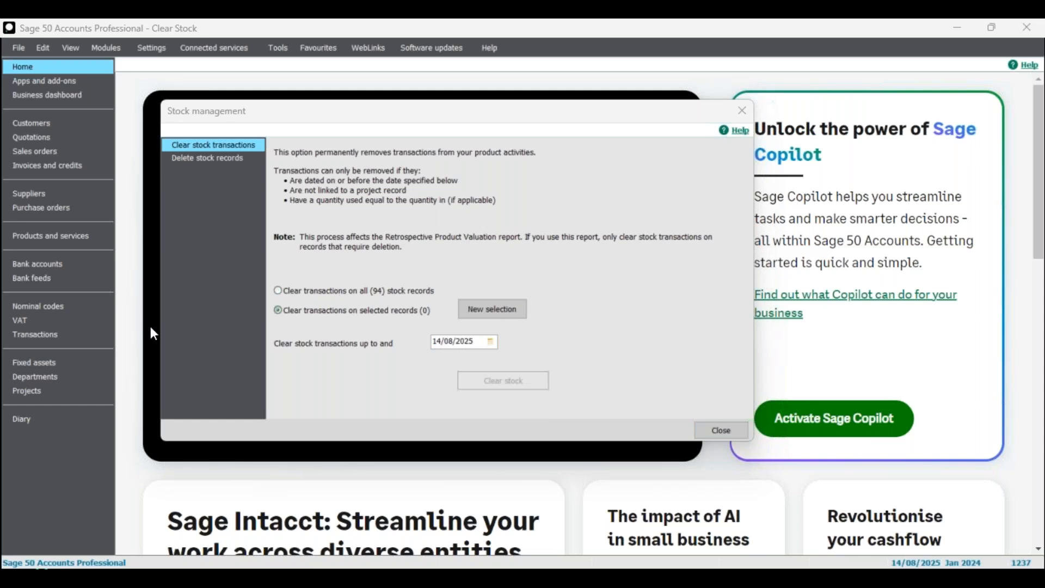
Clear the transactions of the selected record Stock - B, accepting the suggested data file backup, and close stock management.
left_click(492, 308)
left_click(436, 251)
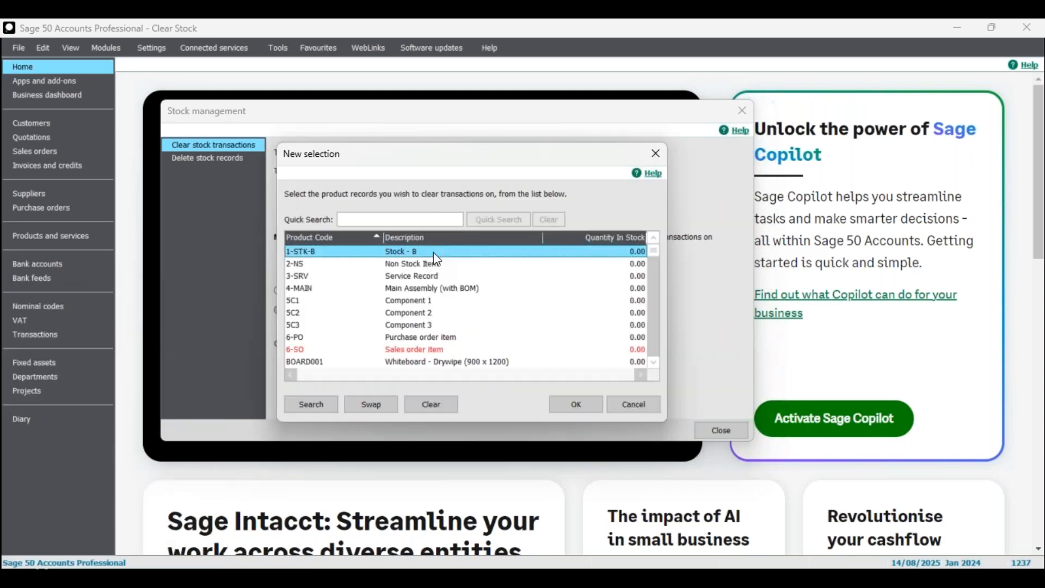
left_click(577, 405)
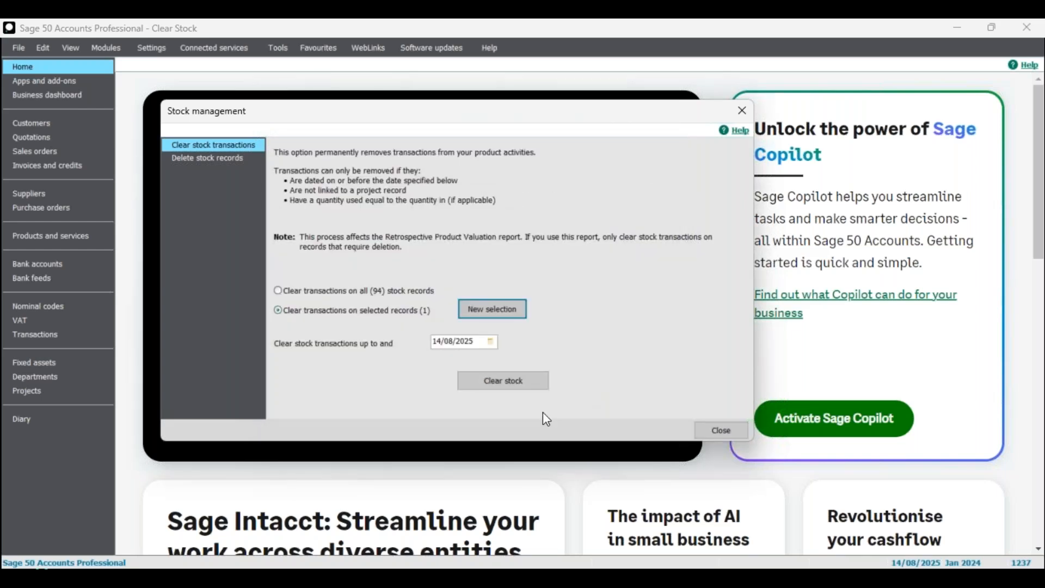
left_click(501, 380)
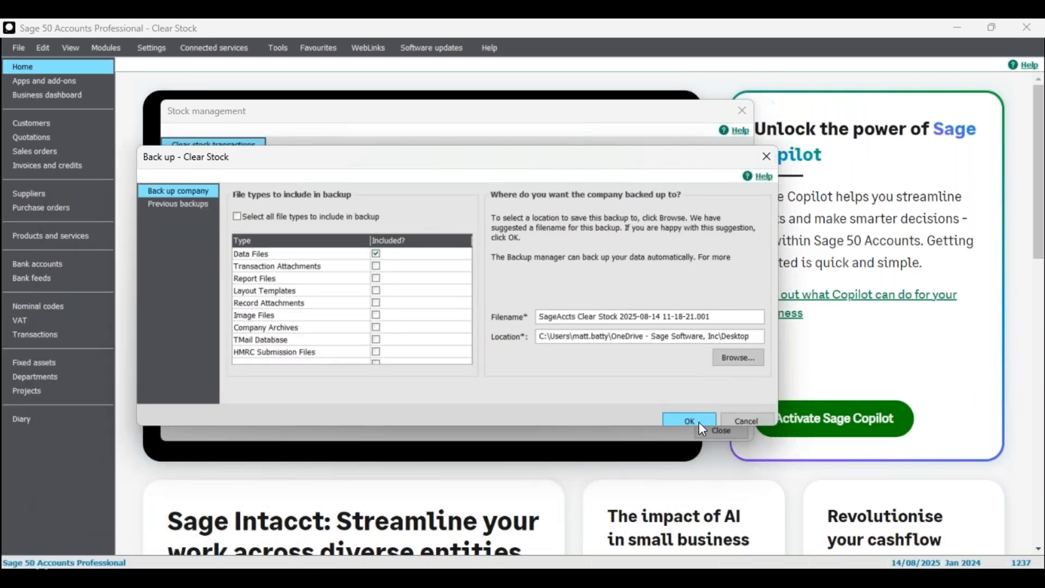
left_click(700, 424)
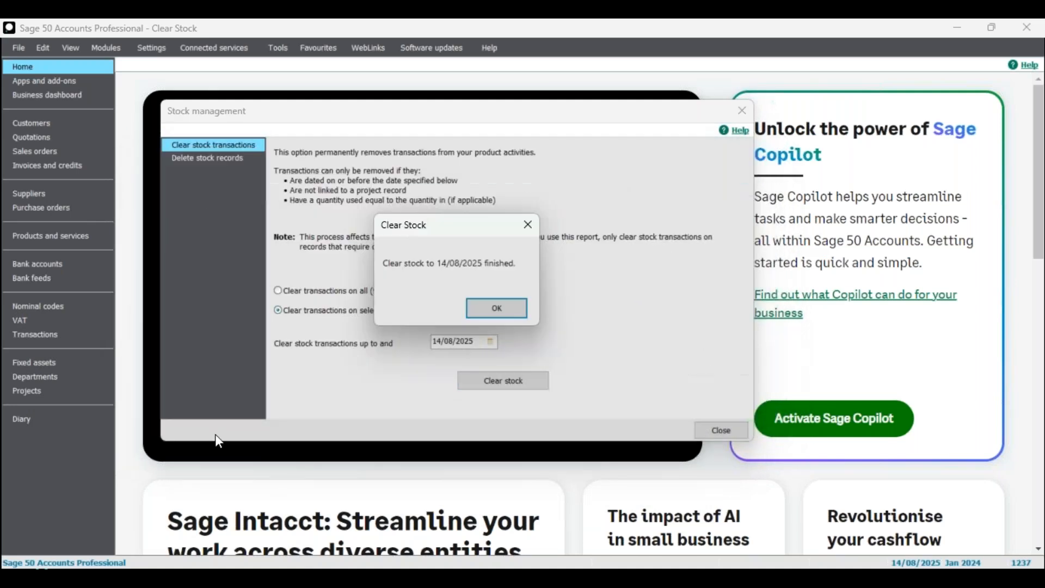
left_click(508, 307)
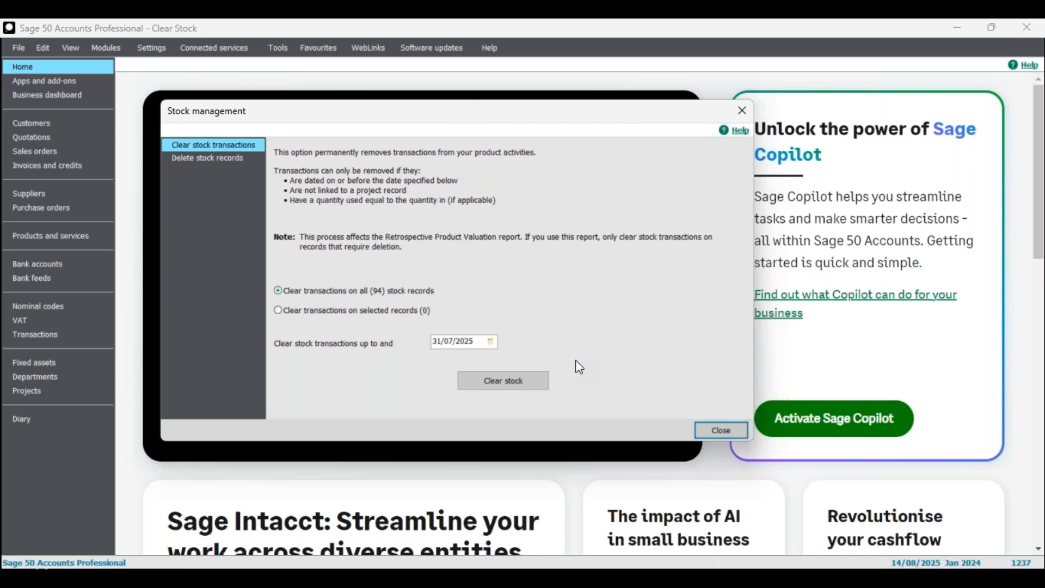
left_click(720, 430)
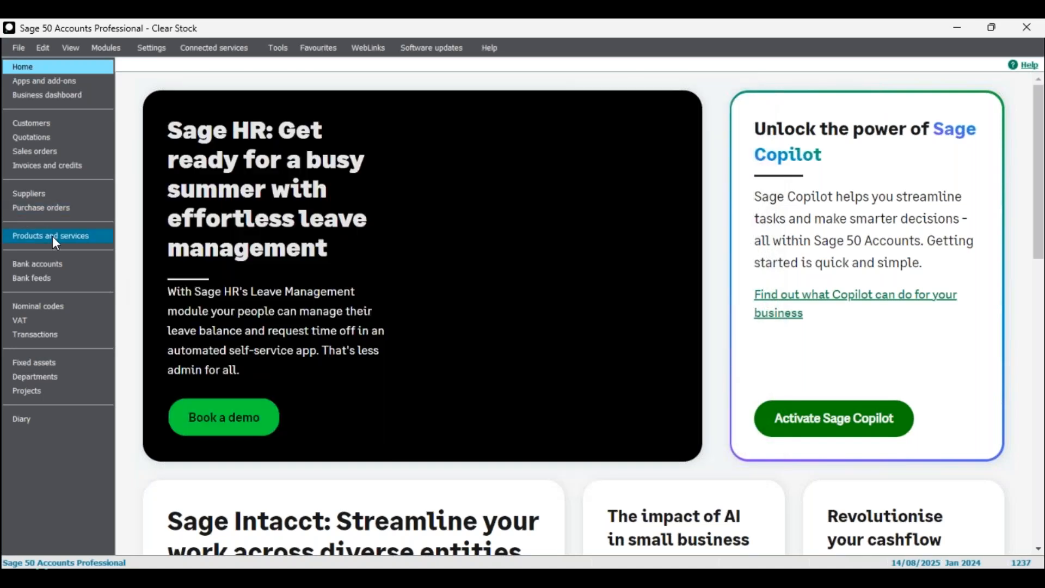
Check the transaction activity of Stock - B in the product list and delete the record.
left_click(54, 238)
left_click(347, 172)
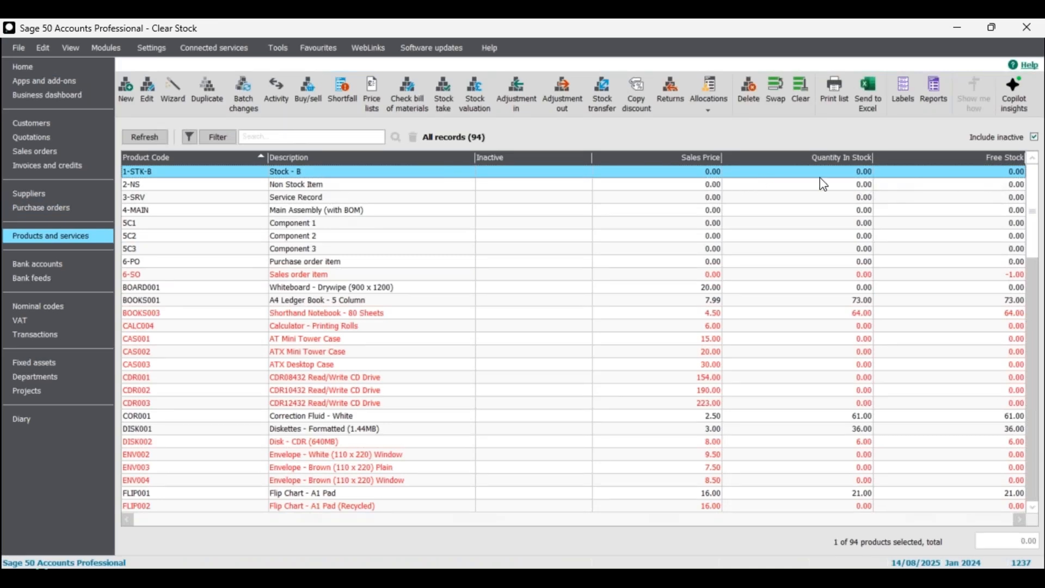
left_click(267, 87)
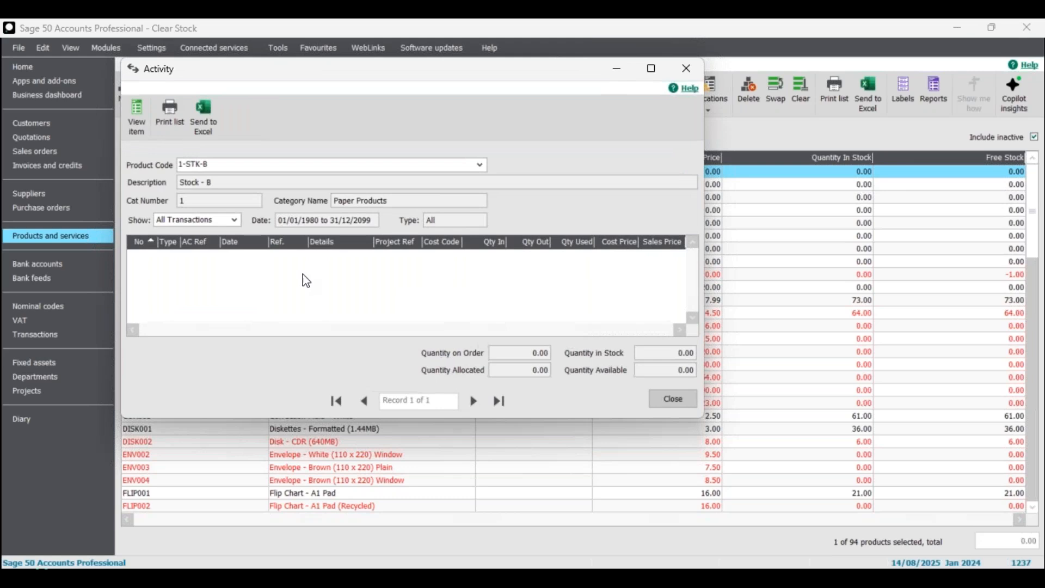
left_click(682, 402)
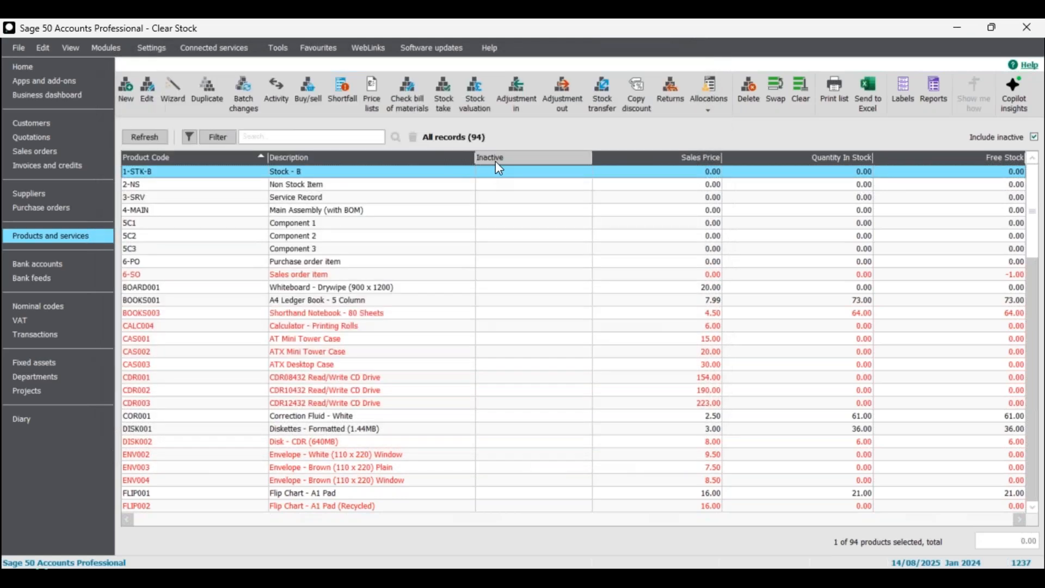
left_click(746, 95)
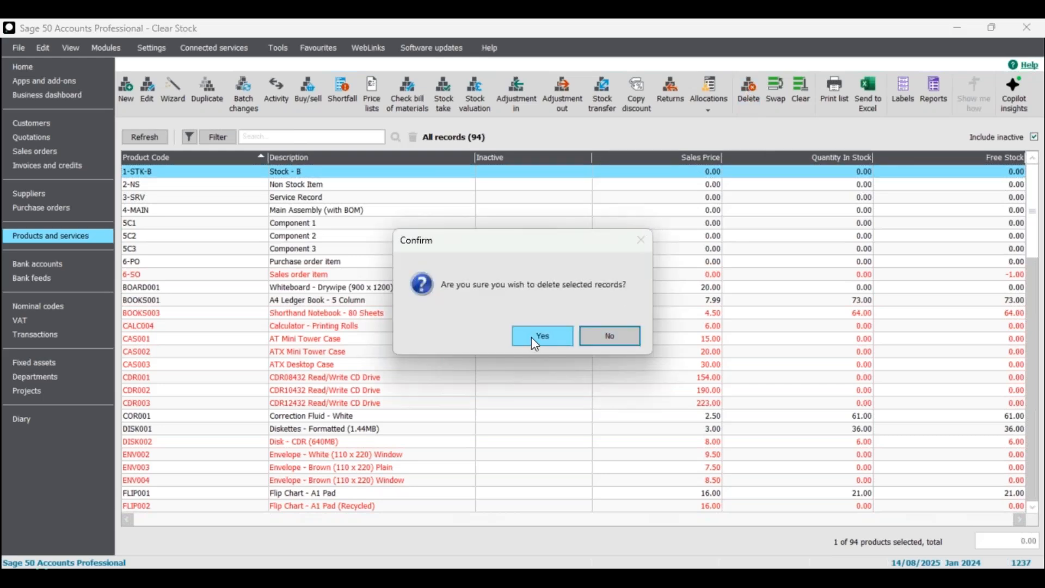
left_click(535, 338)
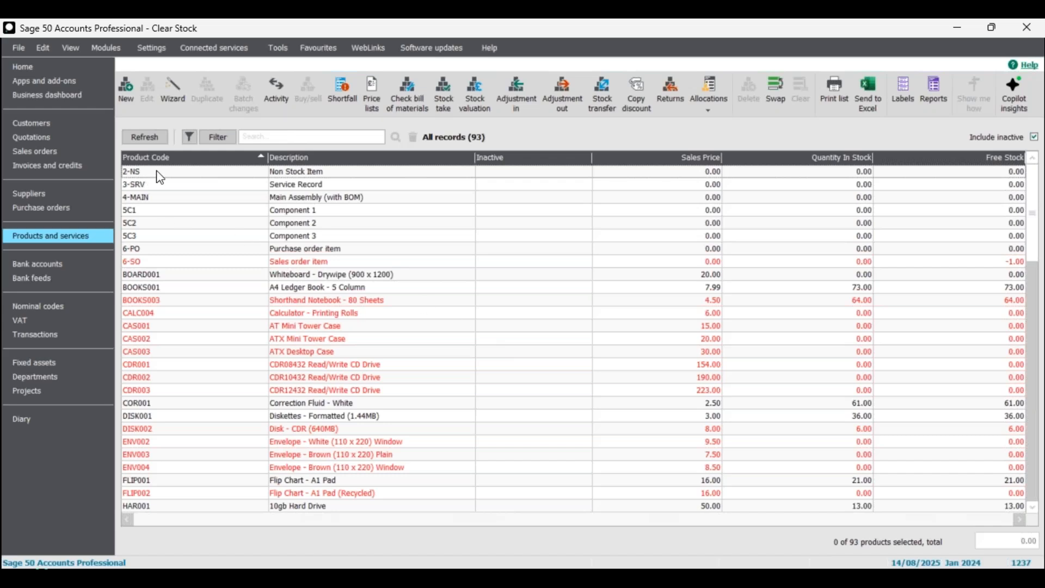
Review the activity in the product records of Non Stock Item and Service Record, closing each record.
double_click(306, 178)
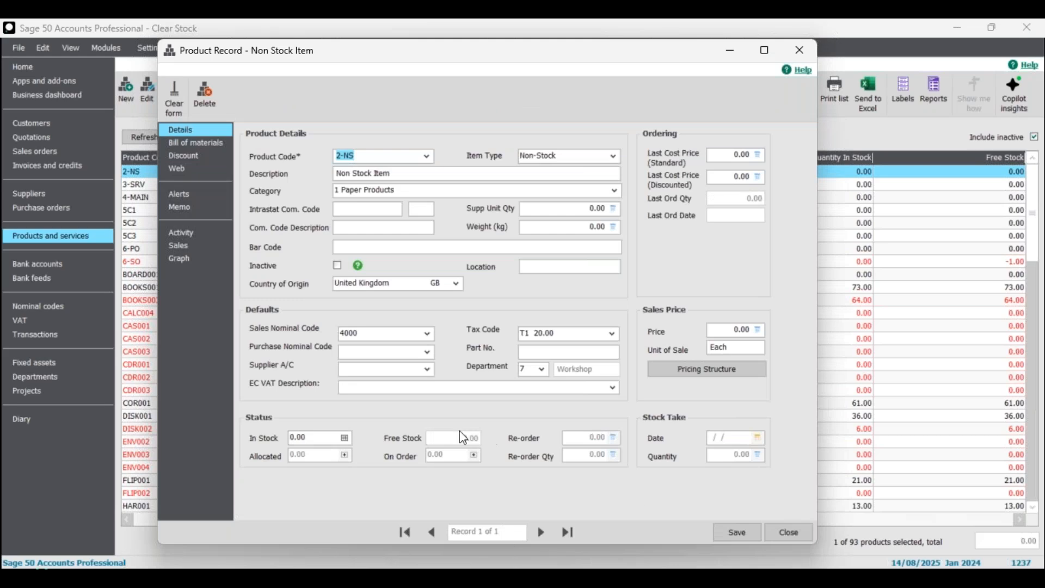
left_click(197, 233)
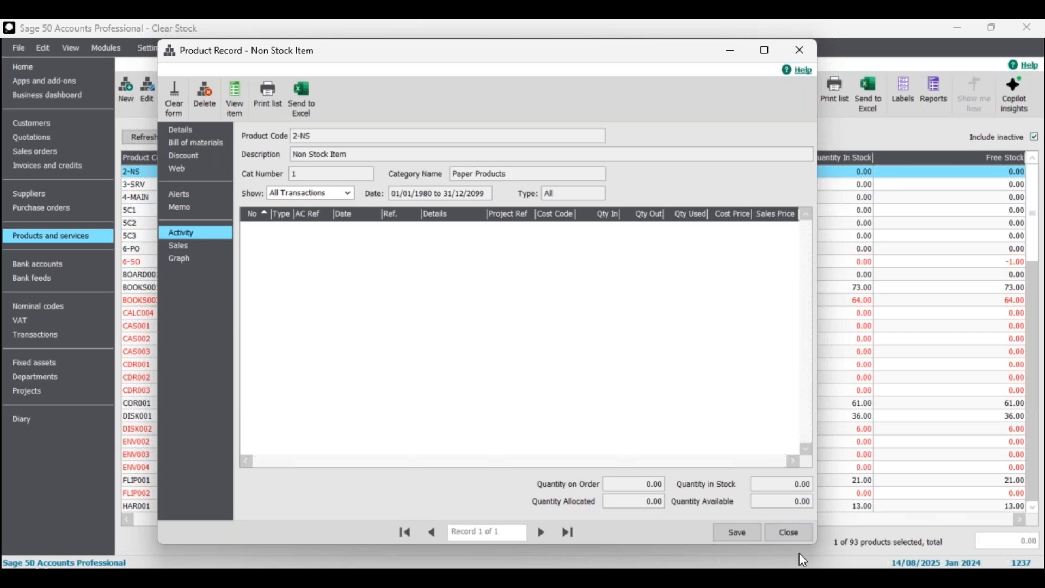
left_click(789, 532)
double_click(310, 186)
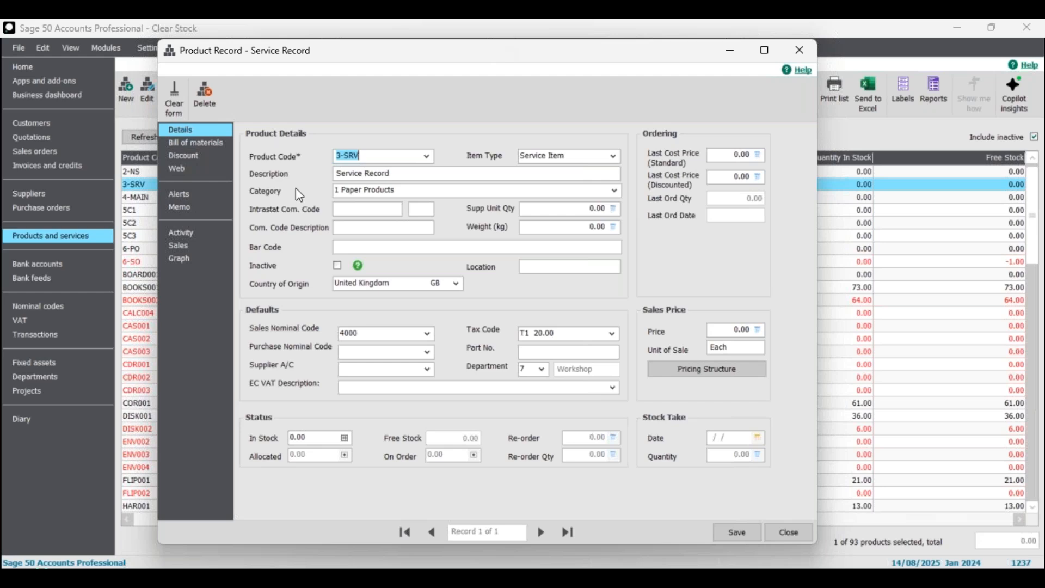
left_click(205, 236)
left_click(795, 540)
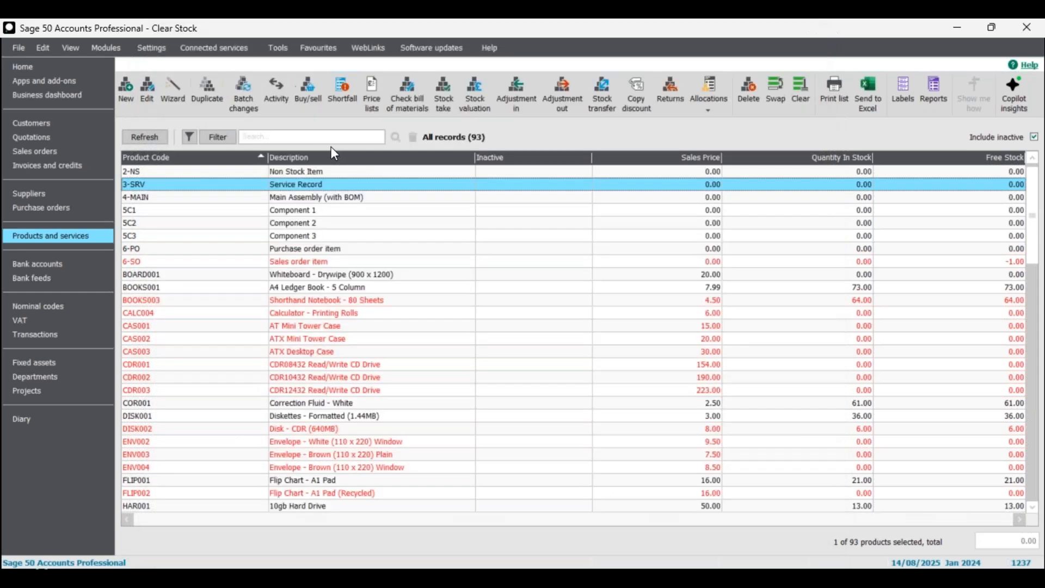
Delete the Non Stock Item and Service Record products together from the product list.
left_click(321, 173)
left_click(314, 185)
left_click(313, 173)
left_click(316, 184)
left_click(317, 174)
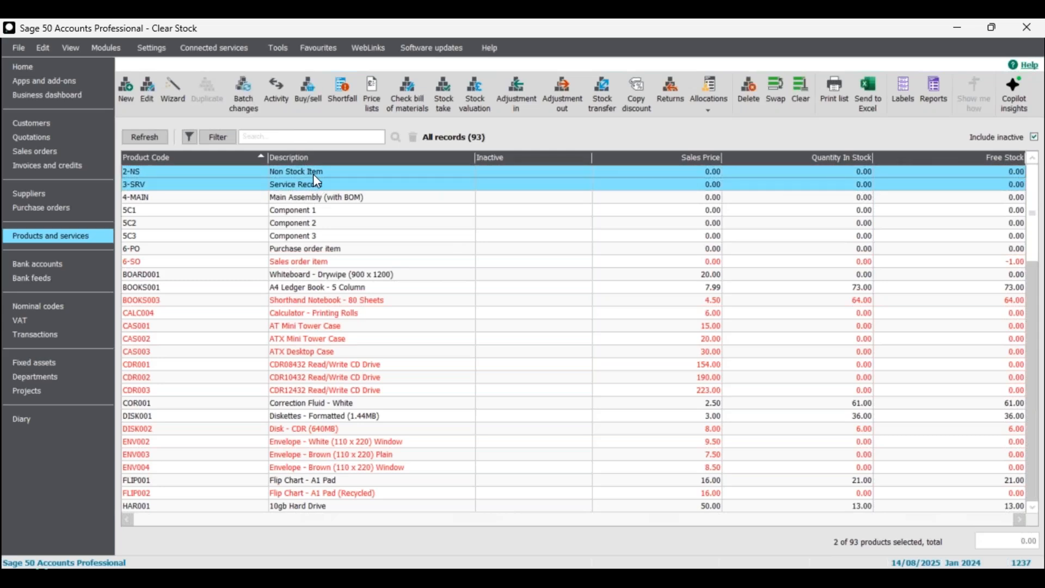
left_click(750, 90)
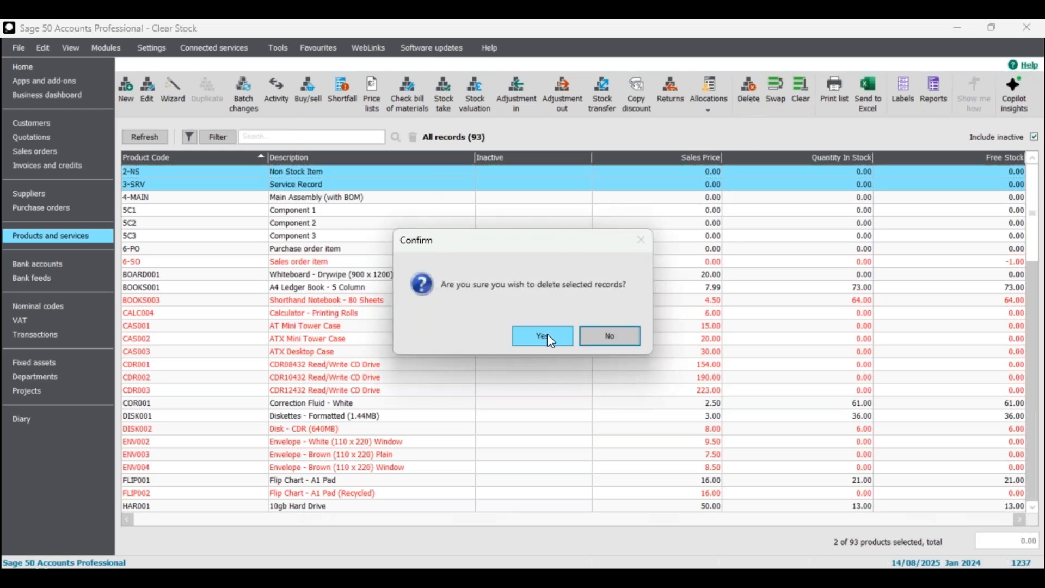
left_click(529, 338)
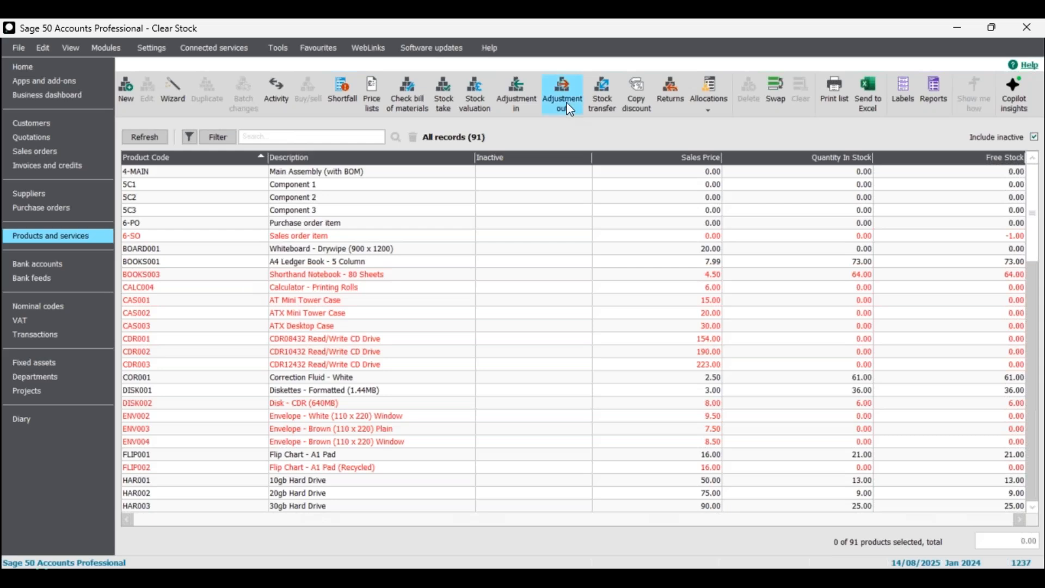
left_click(274, 50)
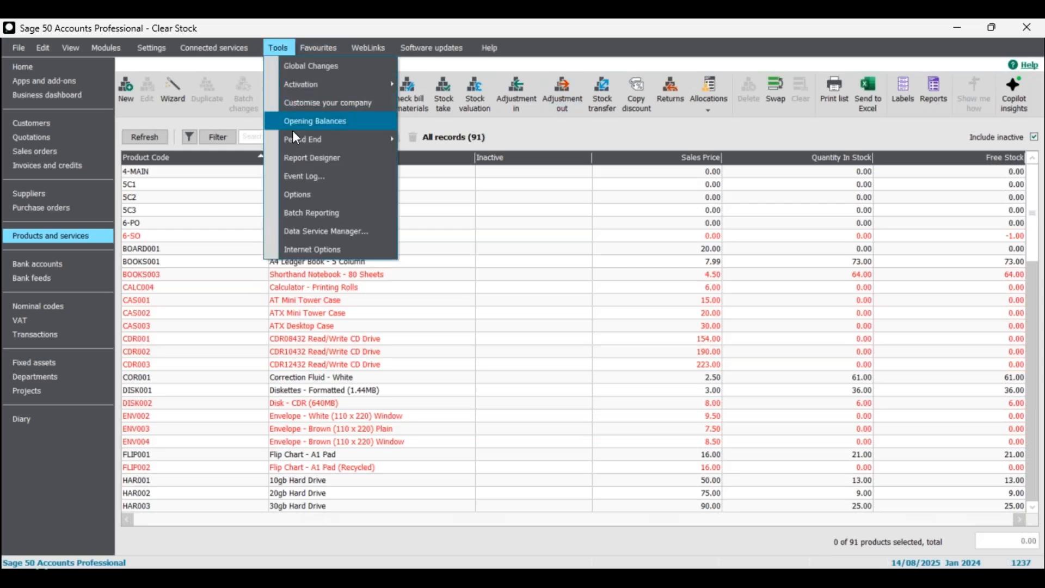
mouse_move(302, 139)
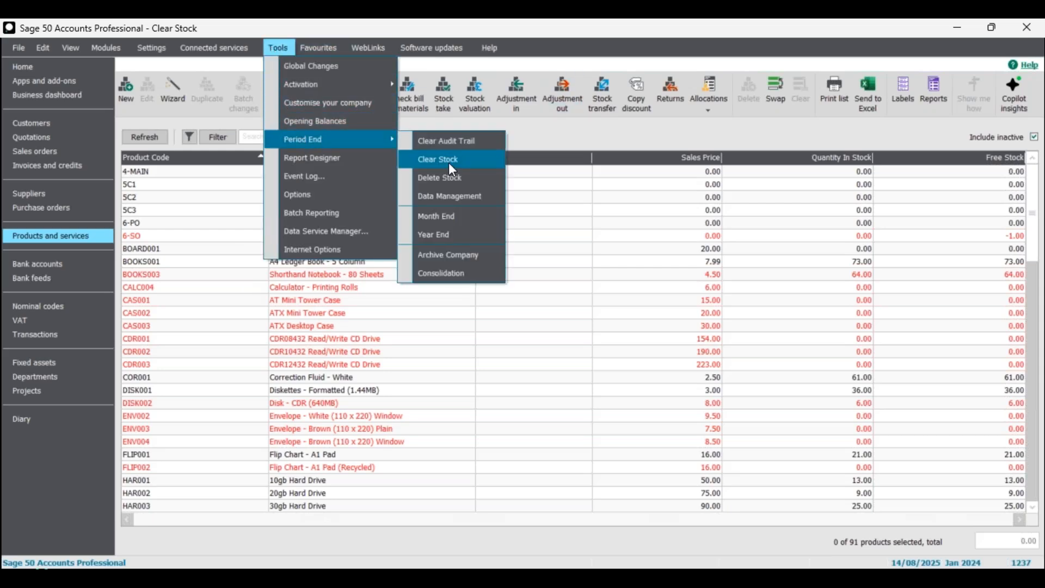
left_click(522, 131)
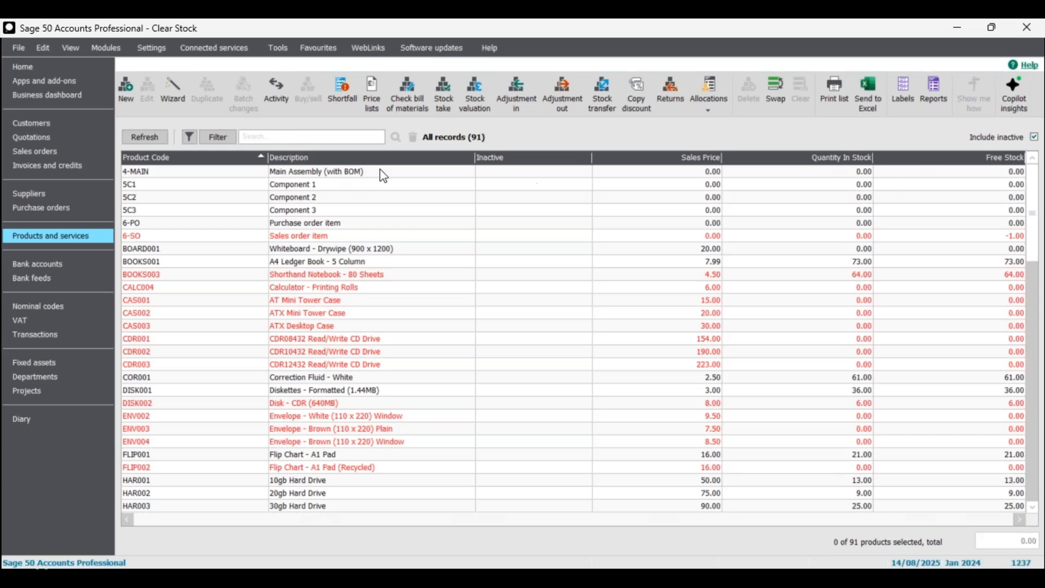
Check the activity of Main Assembly (with BOM) and try to delete its record.
left_click(280, 175)
left_click(276, 93)
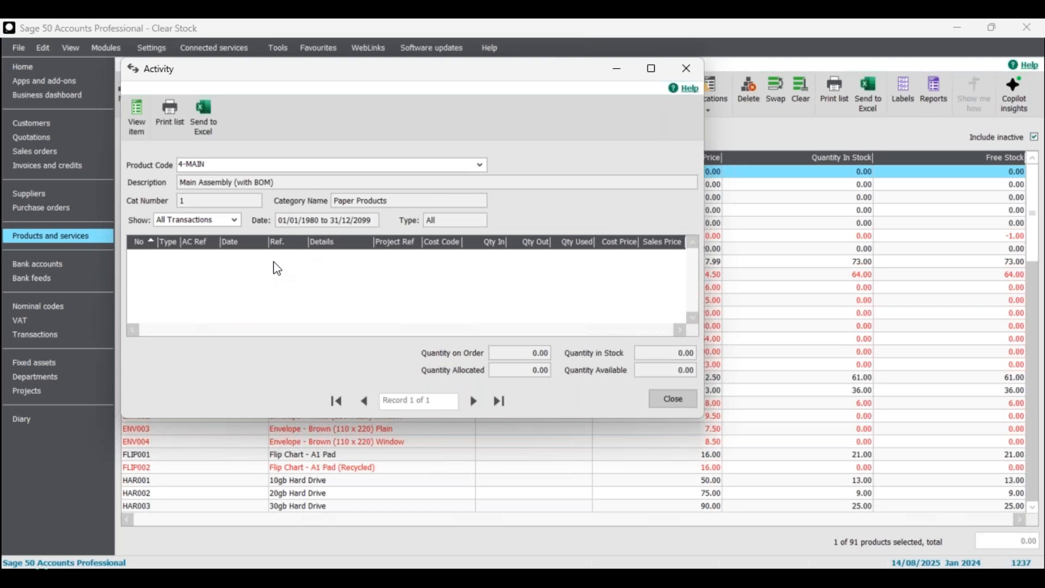
left_click(677, 405)
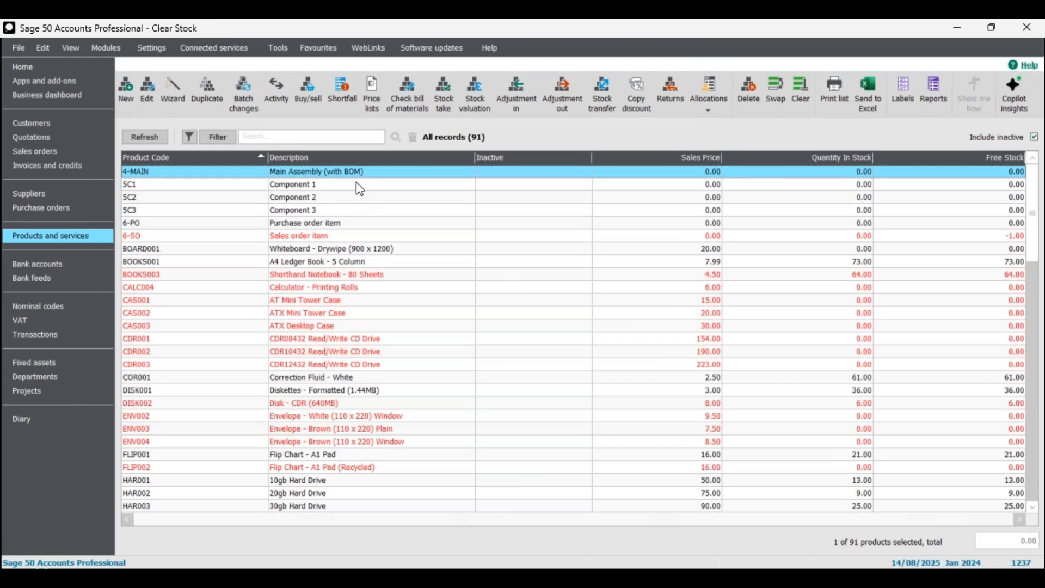
left_click(749, 90)
left_click(552, 340)
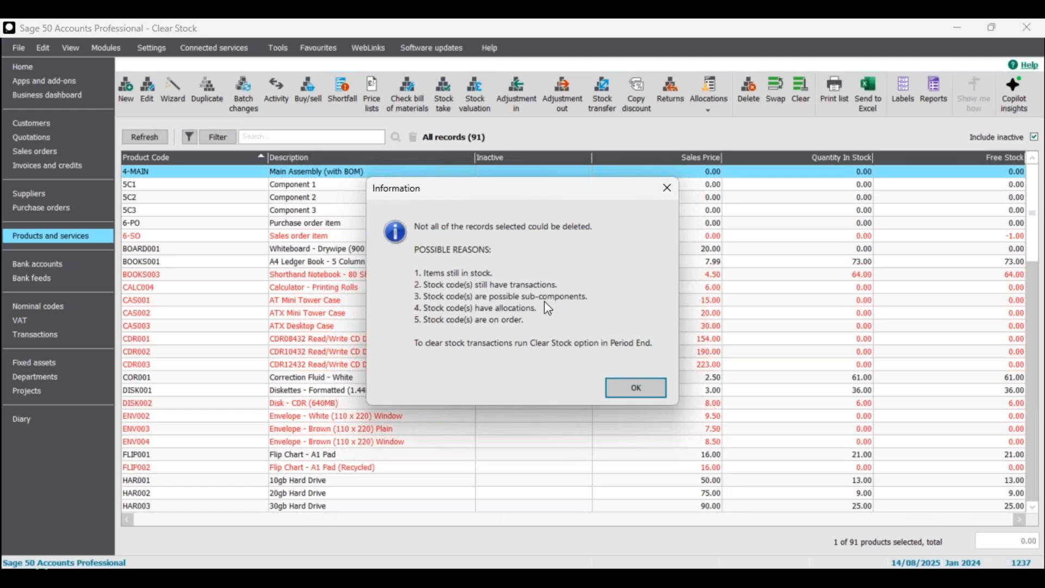
left_click(626, 392)
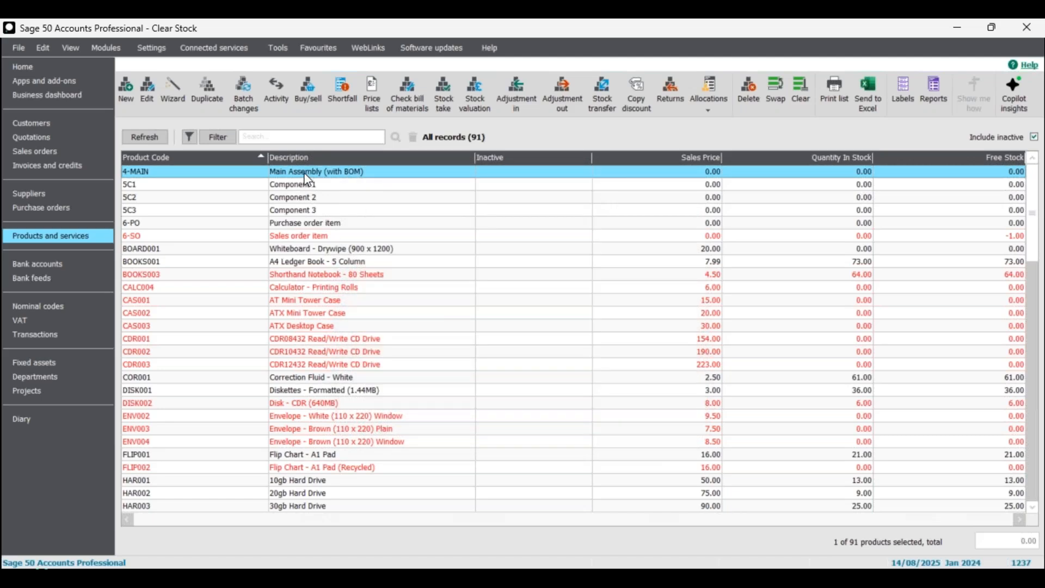
left_click(307, 176)
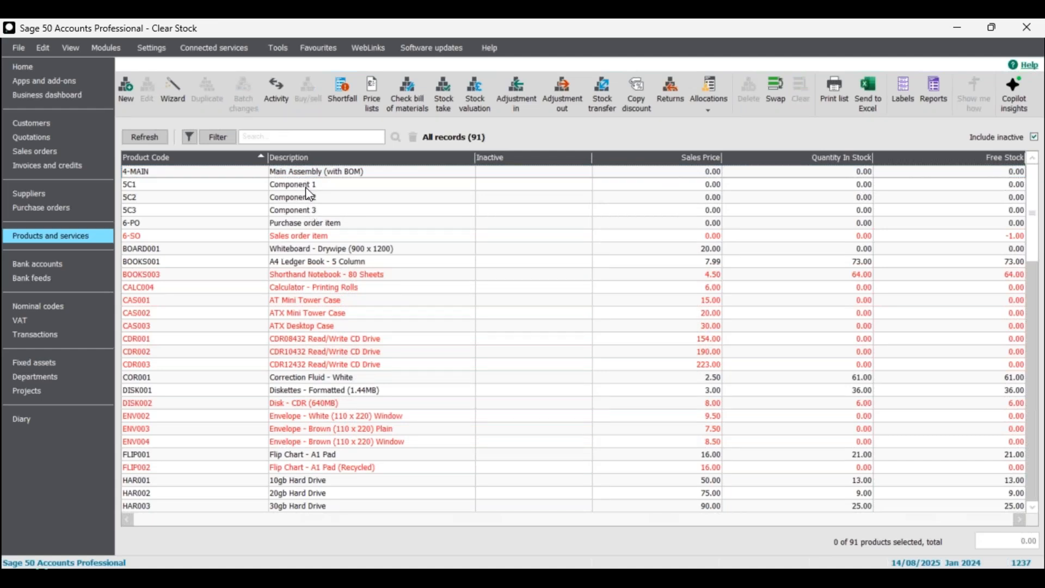
left_click(305, 185)
left_click(303, 197)
left_click(302, 210)
left_click(302, 199)
left_click(302, 188)
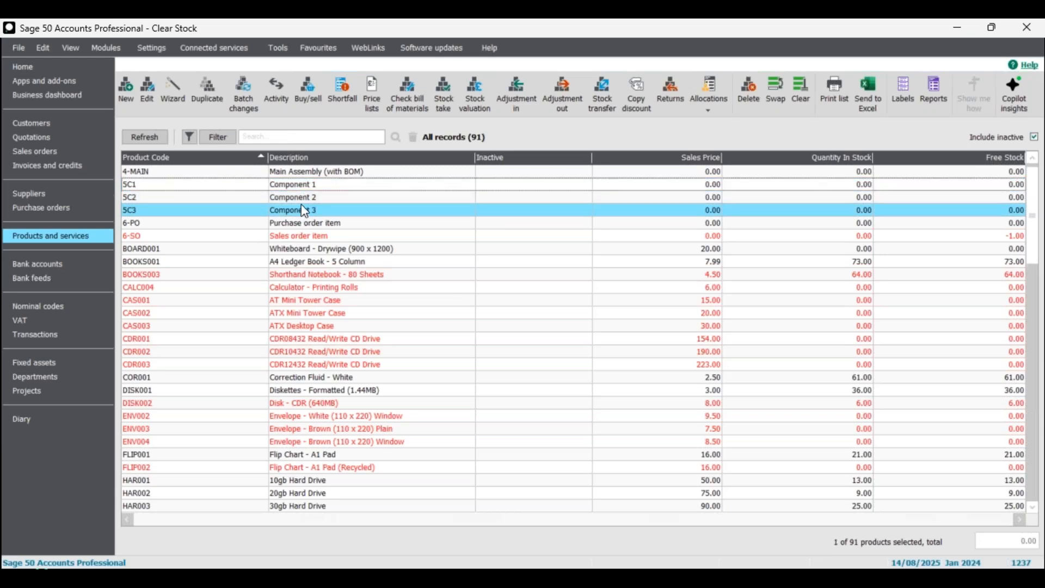
Examine the bill of materials in the Main Assembly (with BOM) product record and close the record.
left_click(301, 172)
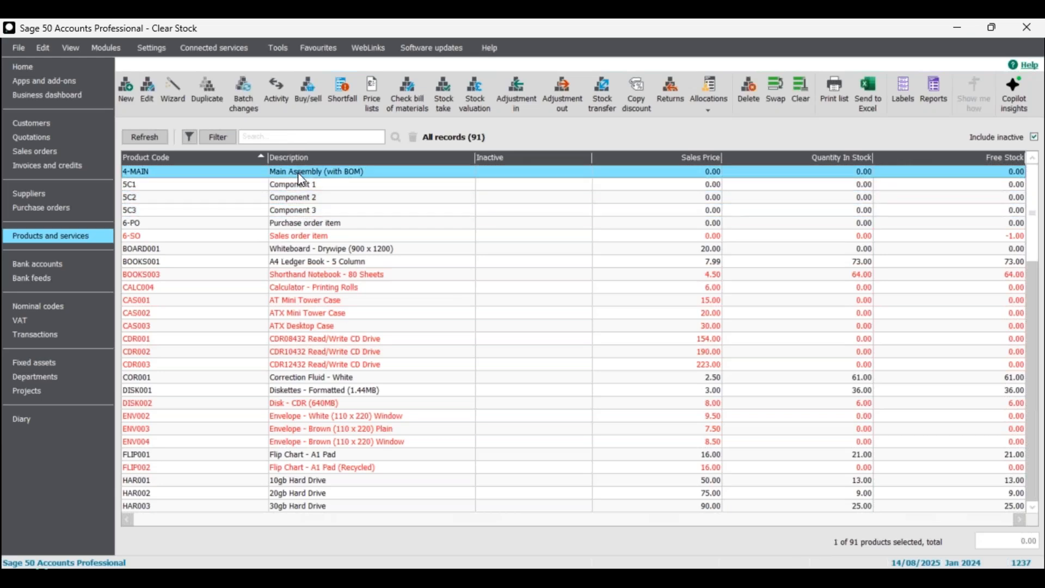
double_click(299, 170)
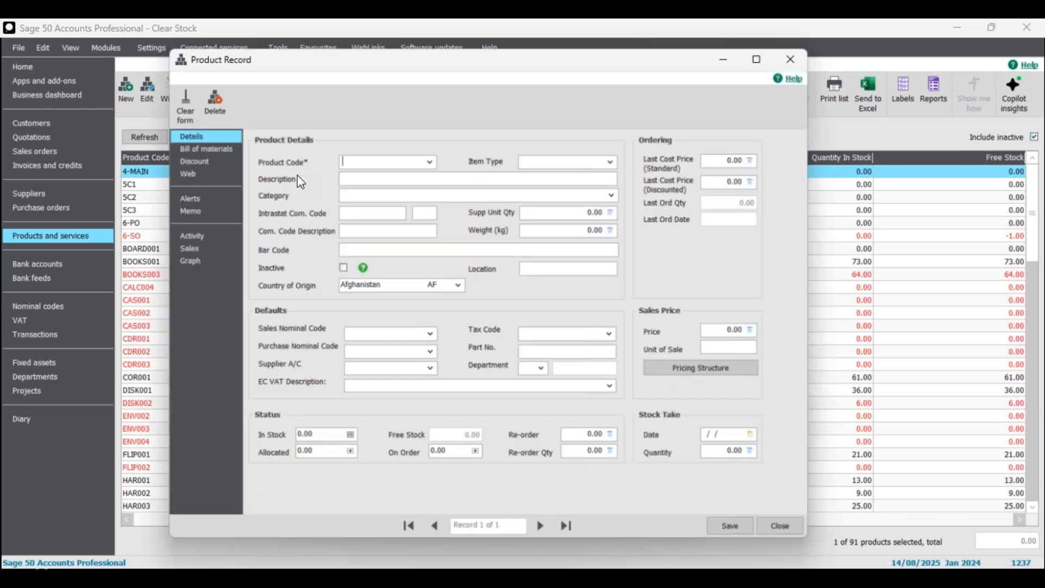
left_click(210, 142)
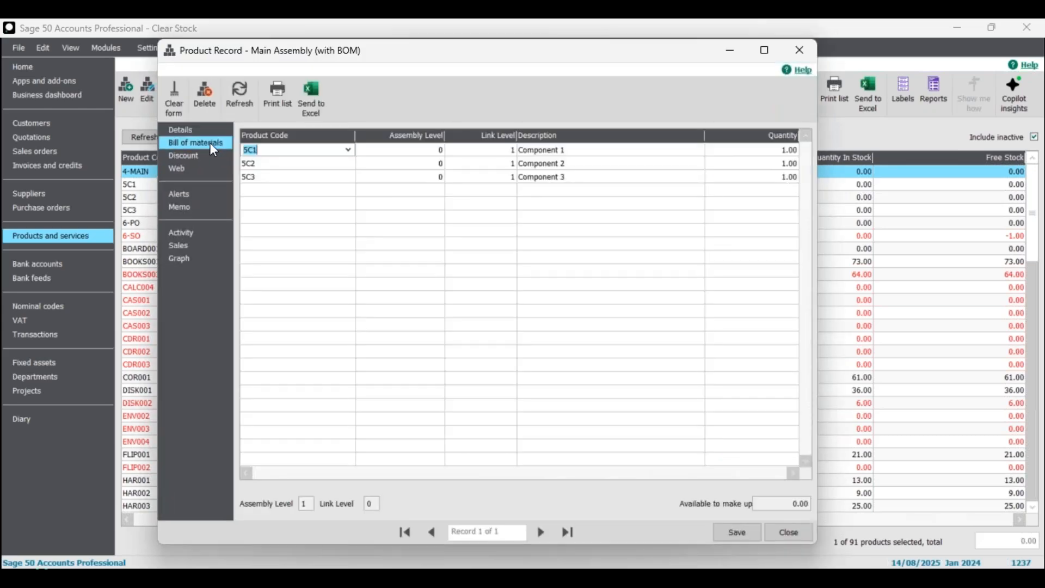
left_click(266, 163)
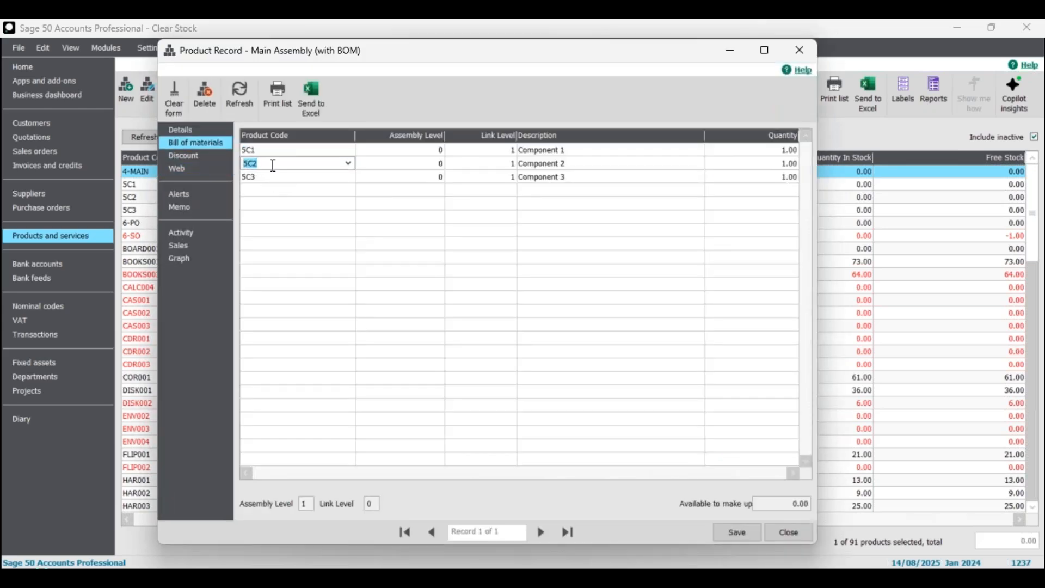
left_click(270, 151)
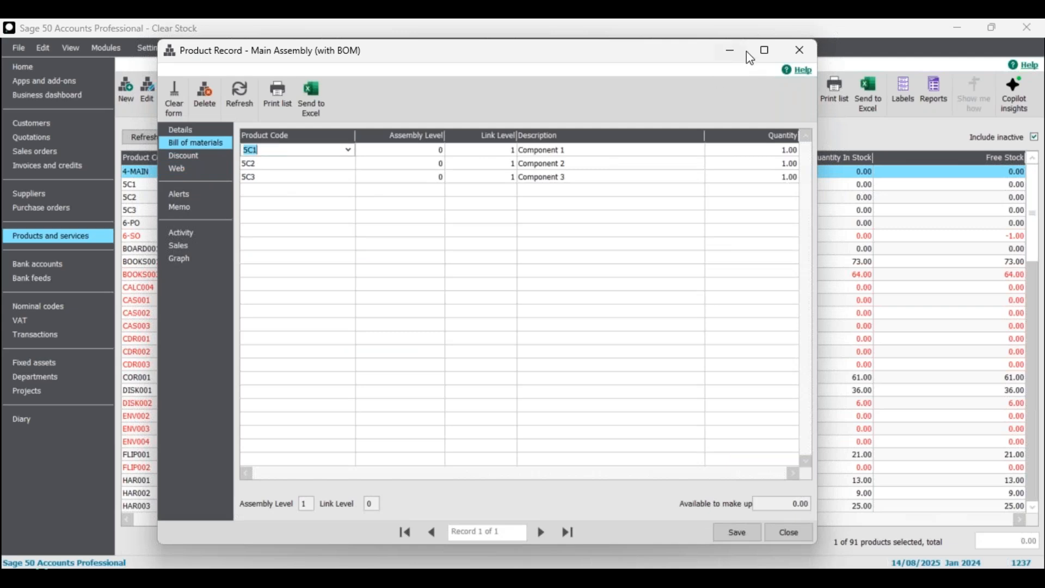
left_click(800, 54)
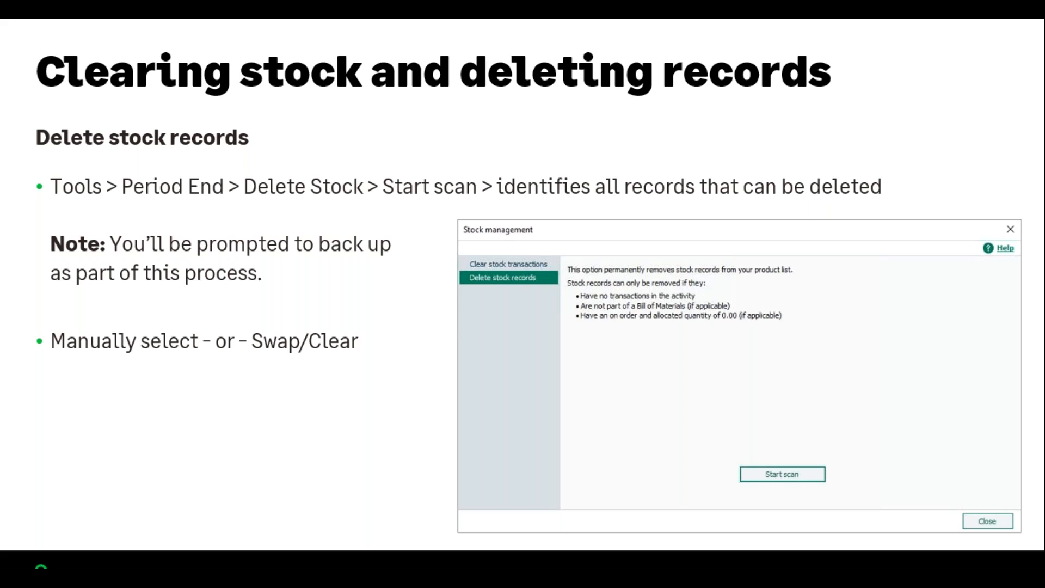
Switch from the slides back to Sage 50 Accounts and open the home page.
left_click(95, 469)
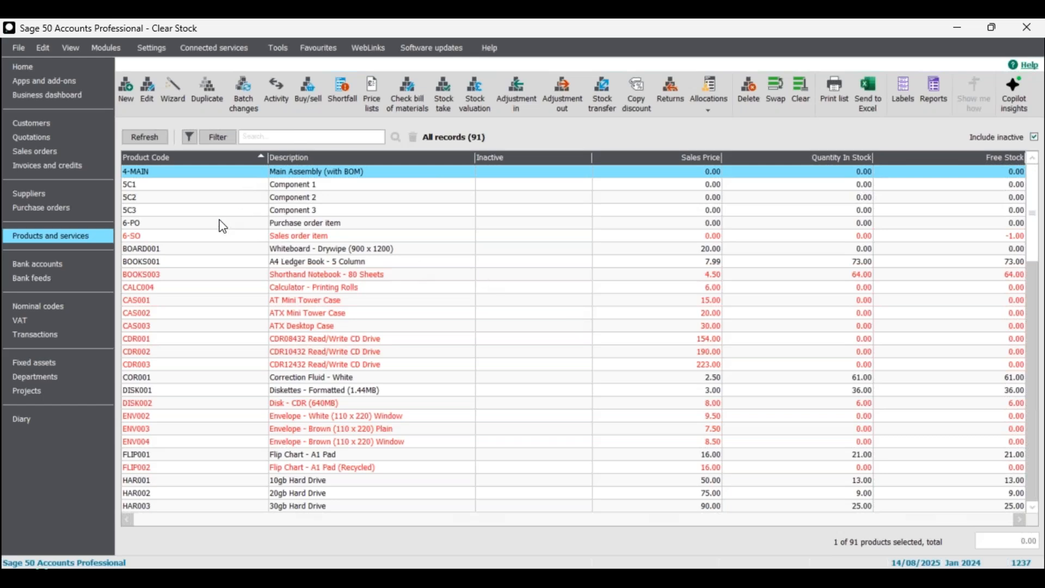
left_click(31, 67)
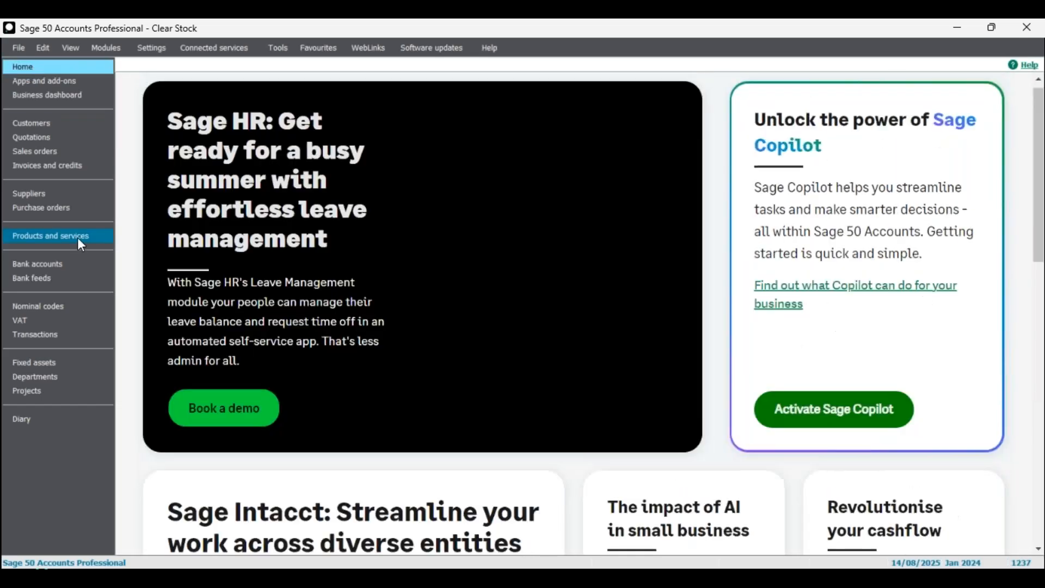
Open the list of products and services and deselect the Main Assembly (with BOM) record.
left_click(78, 239)
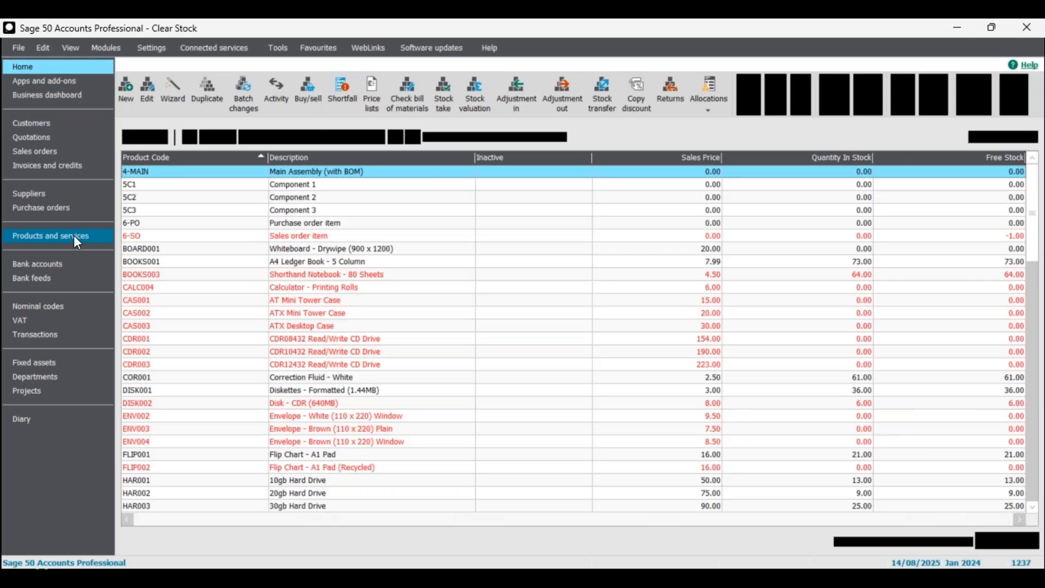
left_click(342, 174)
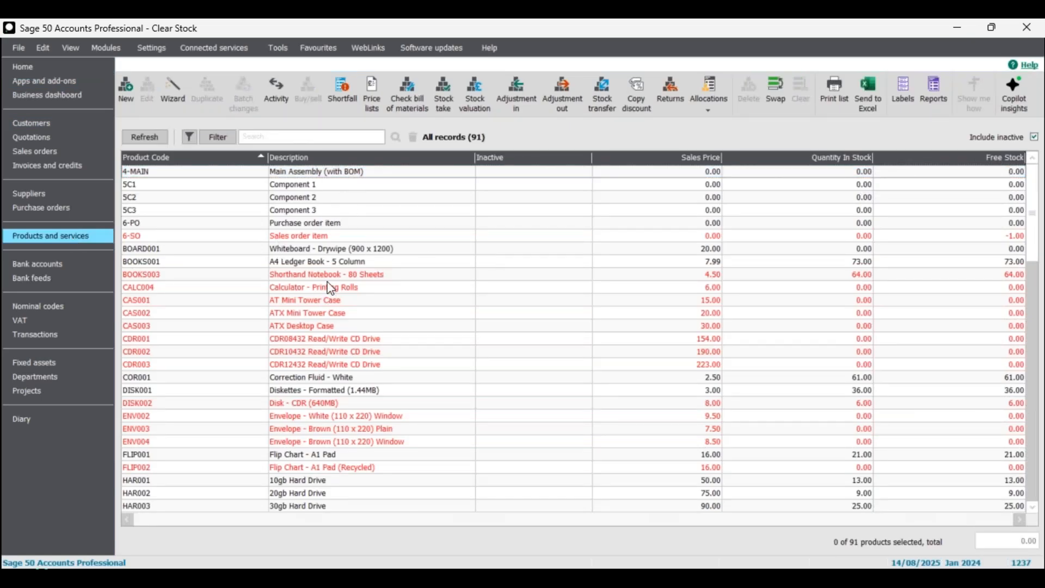
left_click(278, 49)
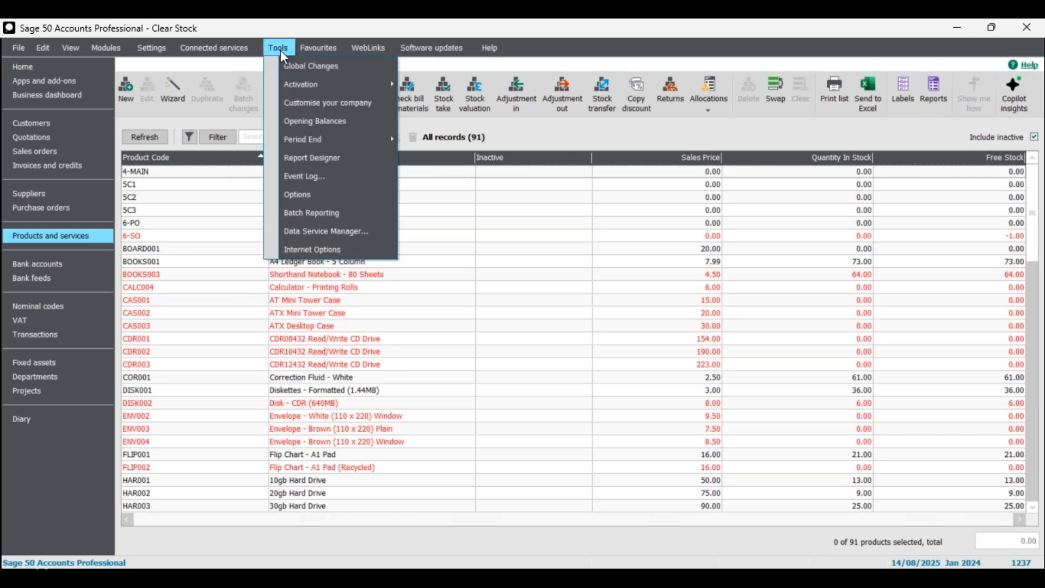
mouse_move(431, 48)
left_click(554, 32)
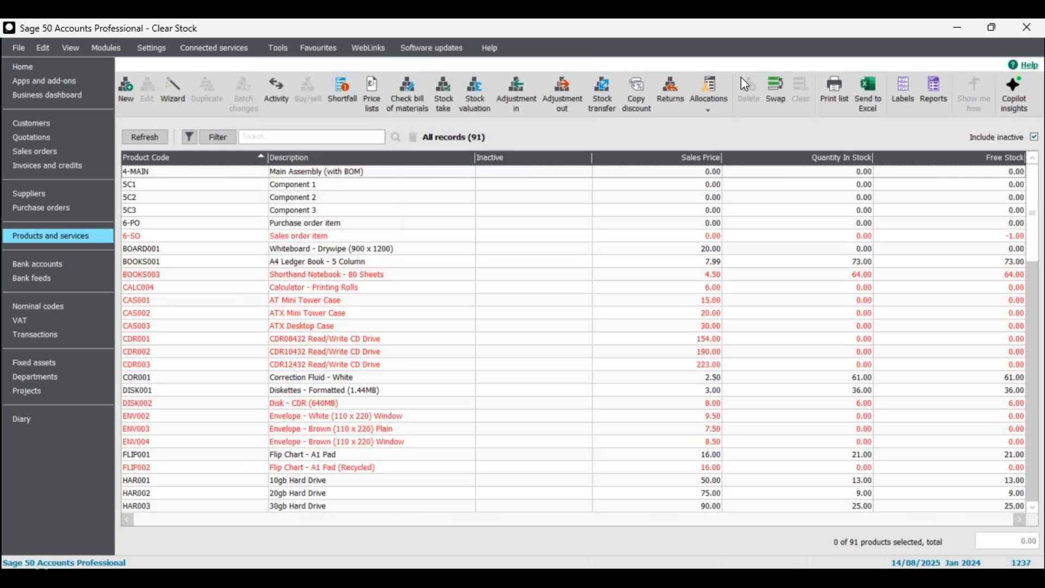
Try swapping the selection to all product records and clearing it again.
left_click(771, 89)
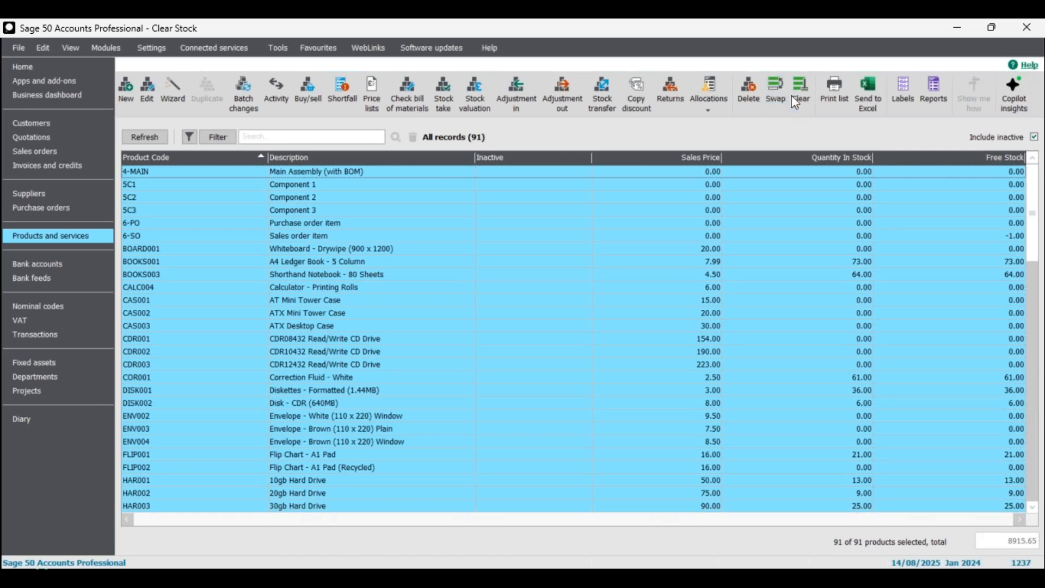
left_click(802, 93)
left_click(780, 96)
left_click(805, 94)
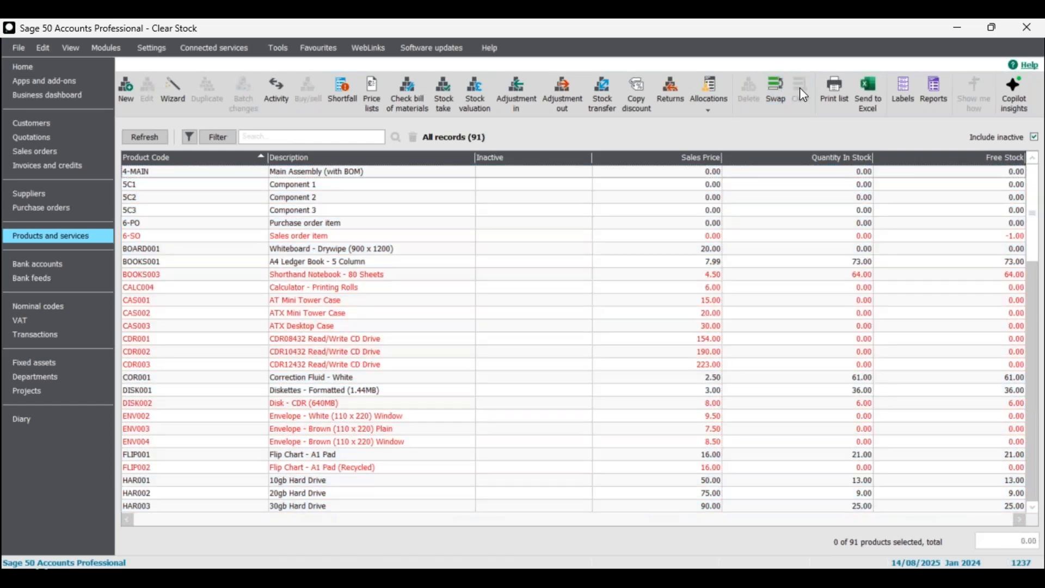
left_click(768, 86)
left_click(807, 96)
Select a single product further down the list, swap the selection to the other records, and clear the whole selection.
scroll(548, 335, "down", 7)
left_click(373, 468)
scroll(422, 389, "up", 7)
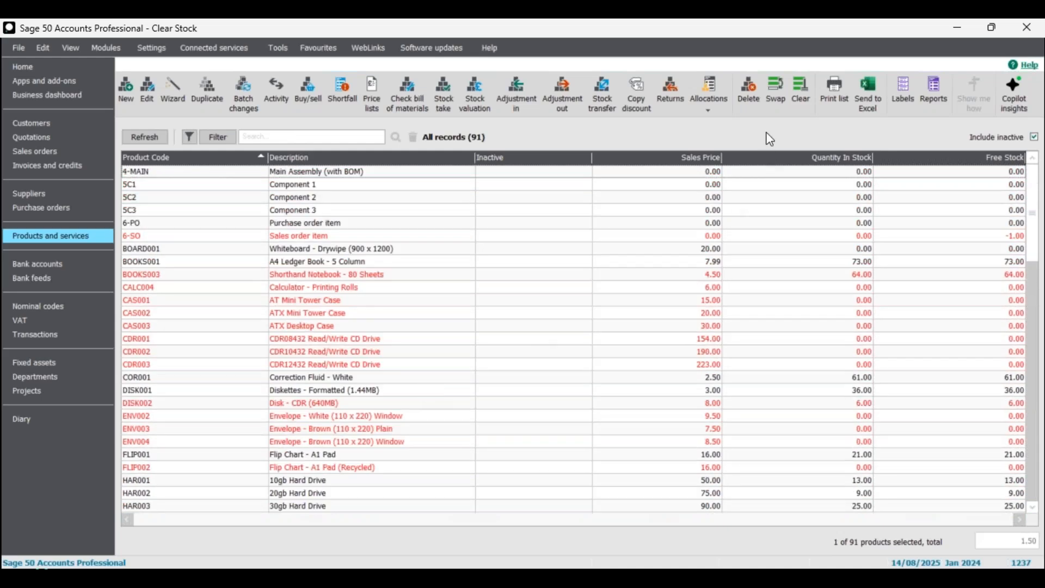
left_click(777, 92)
left_click(801, 91)
left_click(777, 92)
left_click(801, 89)
scroll(679, 346, "down", 13)
scroll(678, 346, "up", 13)
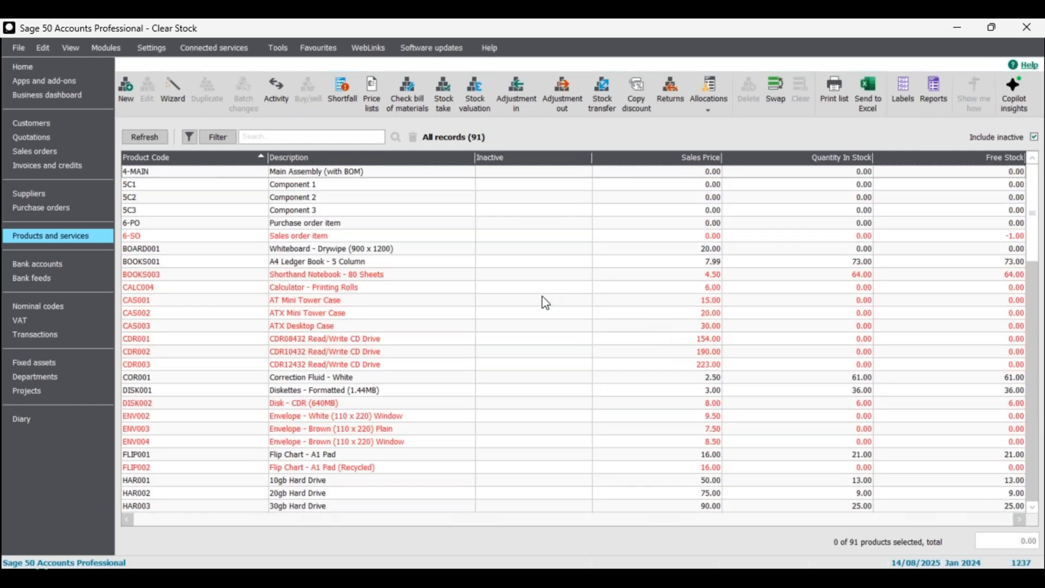
Start the Delete Stock period-end routine and back up the company's data files with the suggested filename and location.
left_click(279, 48)
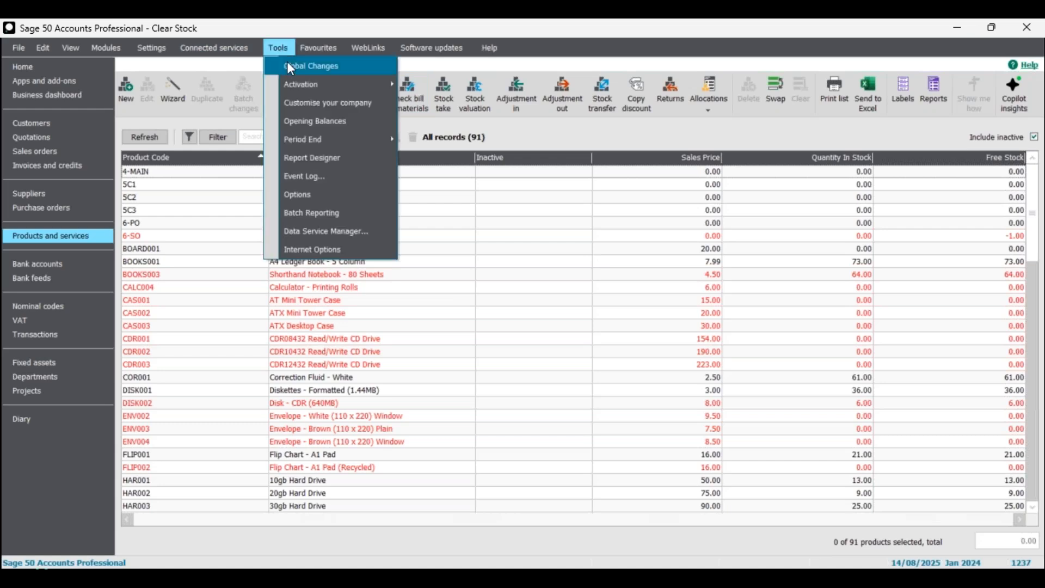
mouse_move(337, 139)
left_click(451, 178)
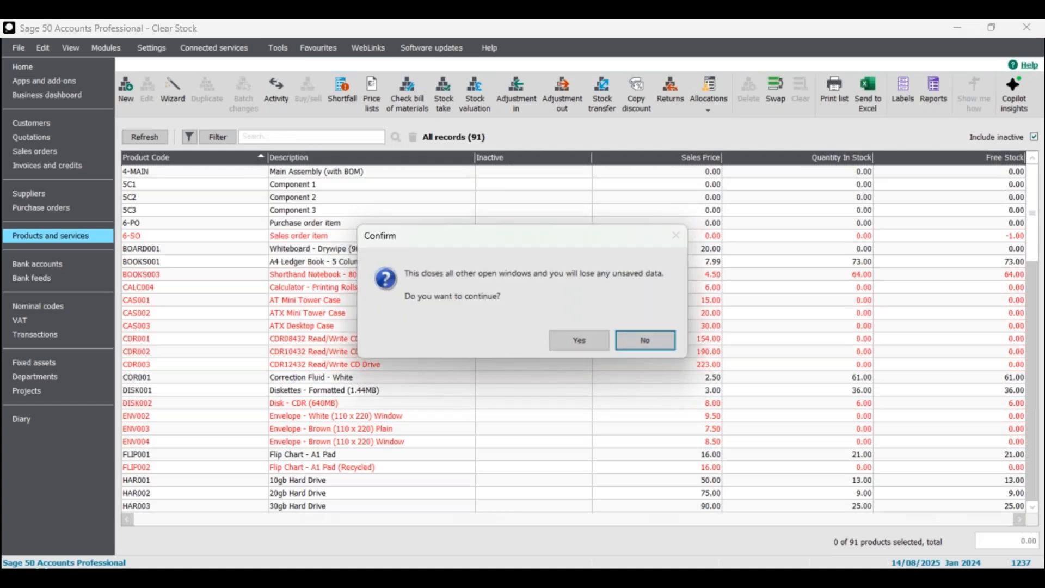
left_click(566, 338)
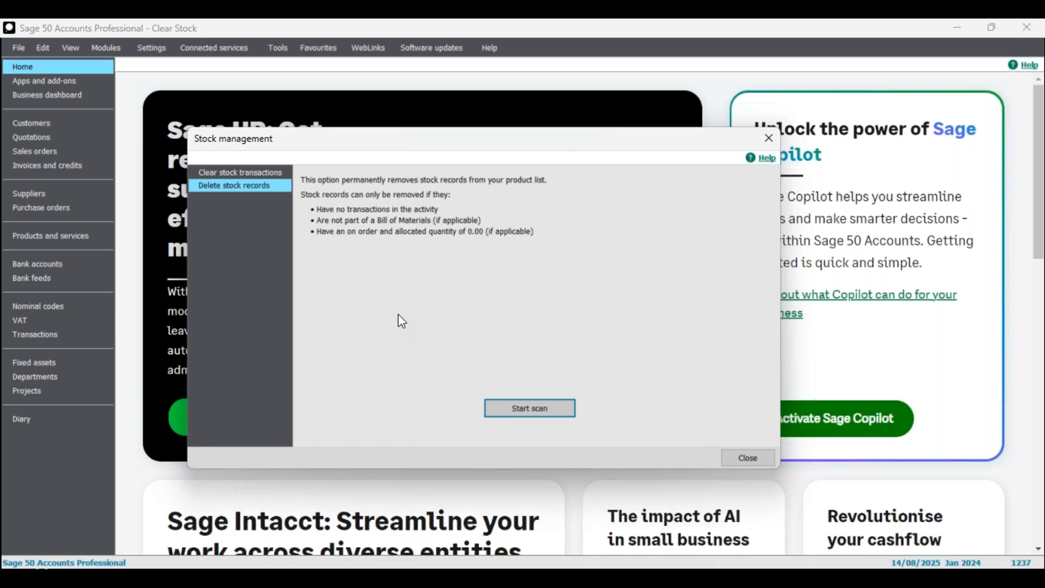
left_click(545, 414)
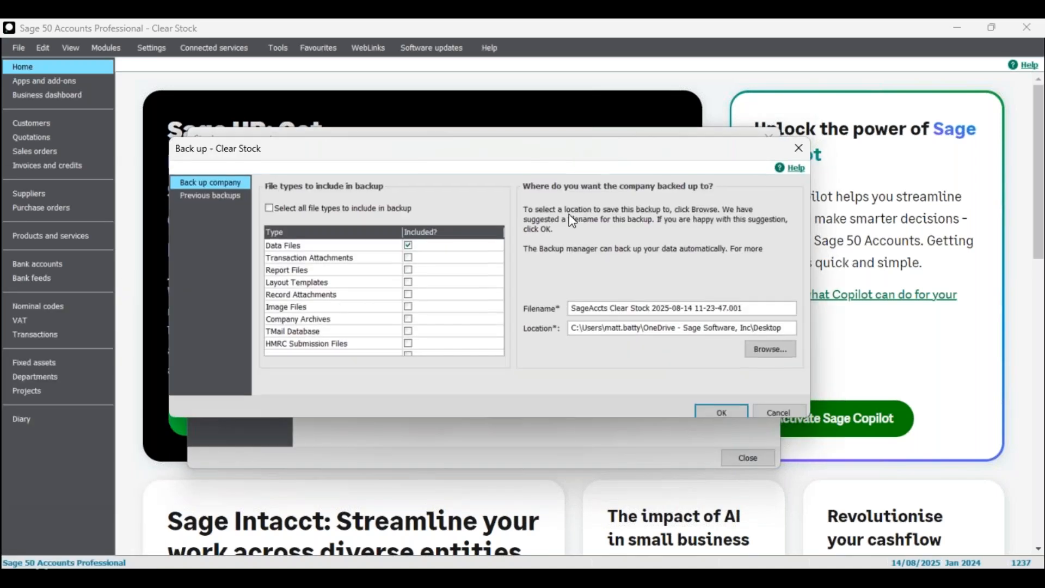
left_click(721, 413)
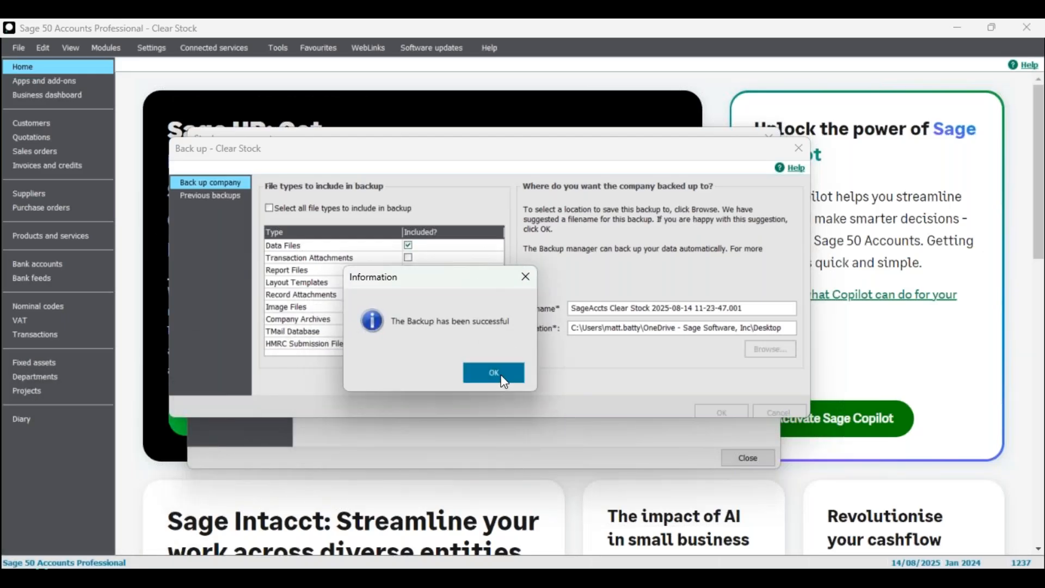
left_click(501, 375)
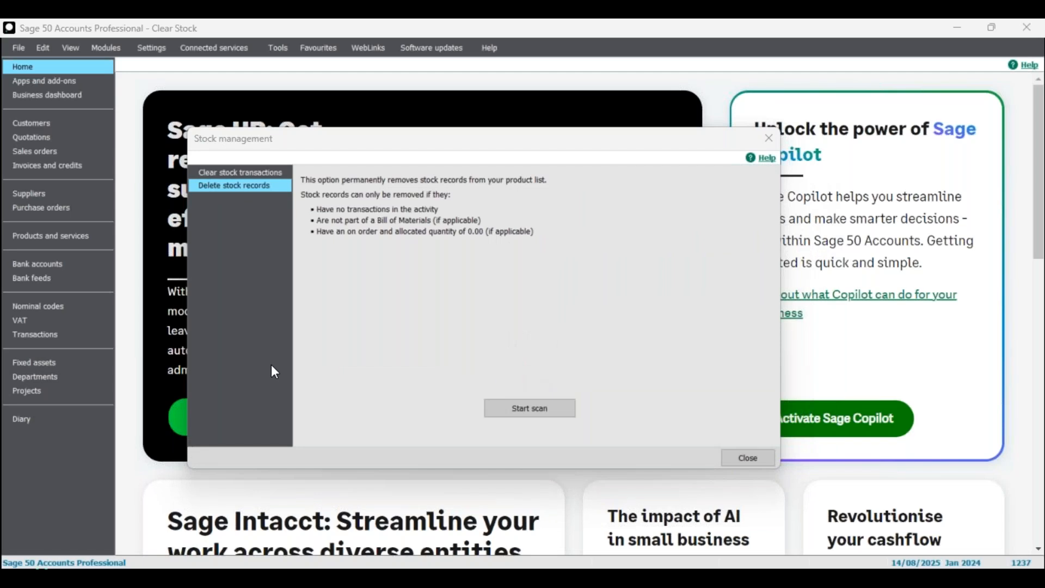
Scan for stock records that can be removed and permanently delete envelope products ENV002, ENV003 and ENV004.
left_click(530, 408)
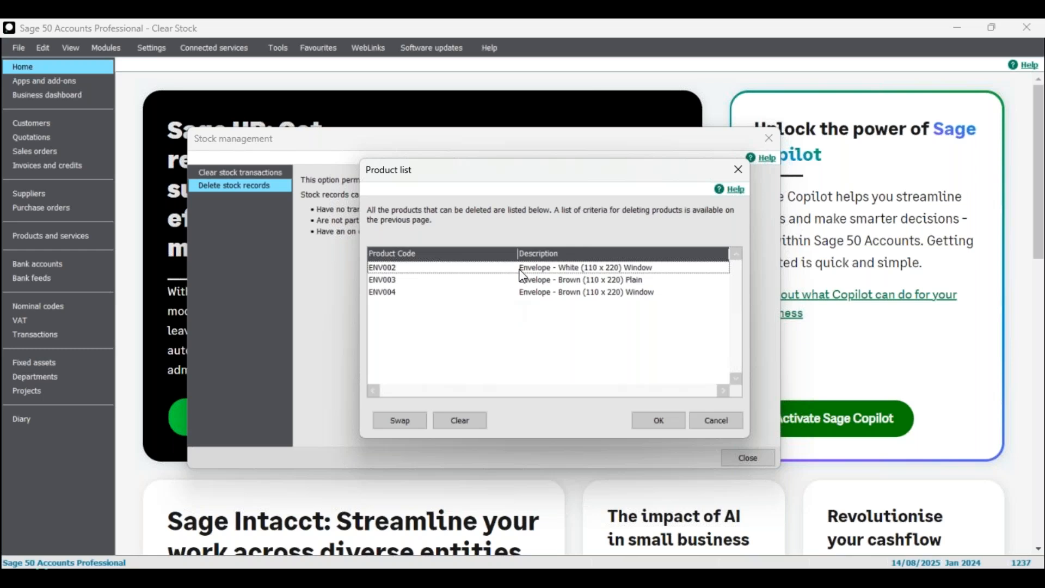
left_click_drag(539, 268, 541, 306)
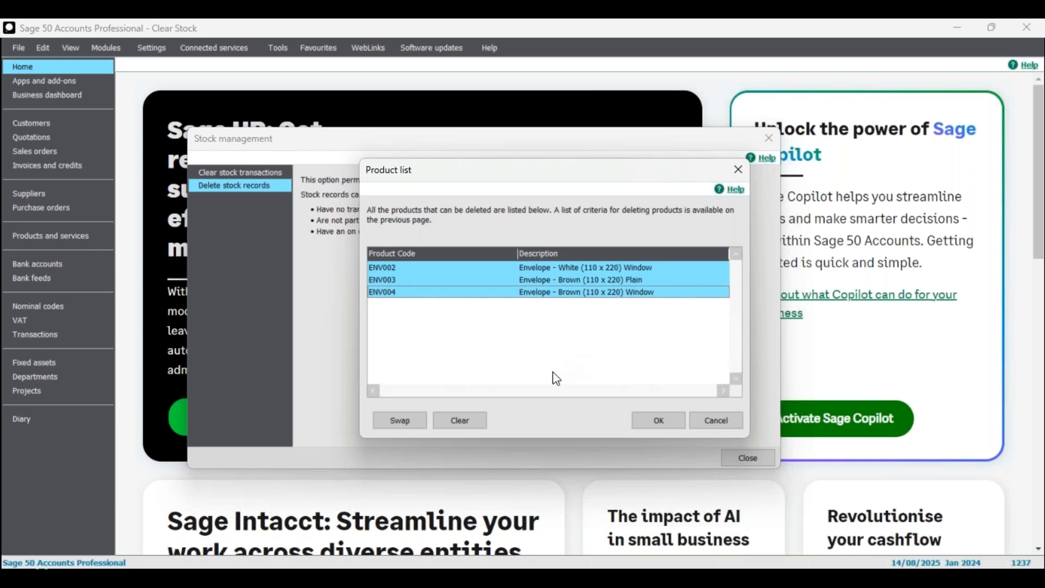
left_click(458, 423)
left_click(425, 423)
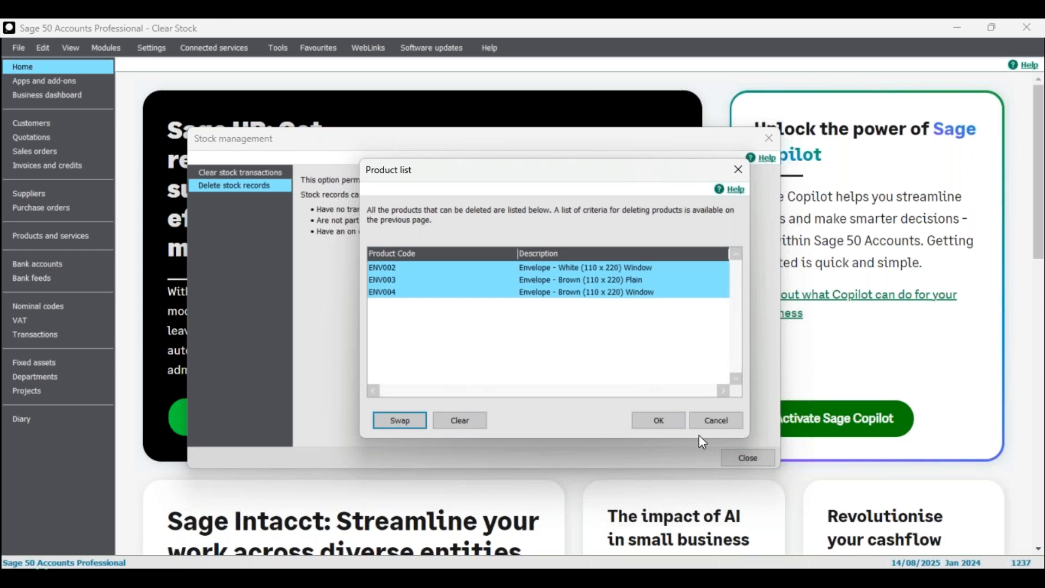
left_click(664, 426)
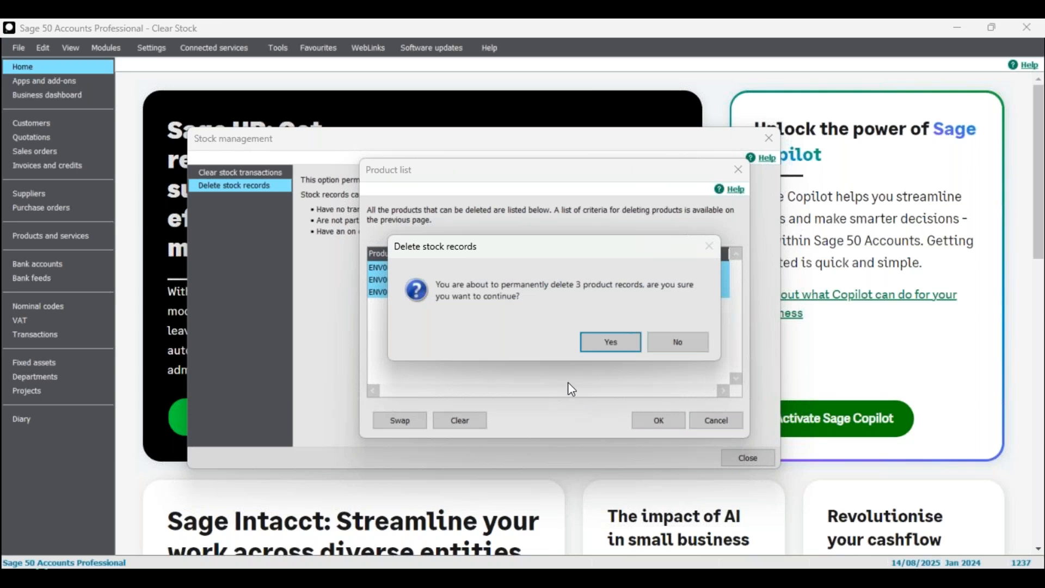
left_click(606, 345)
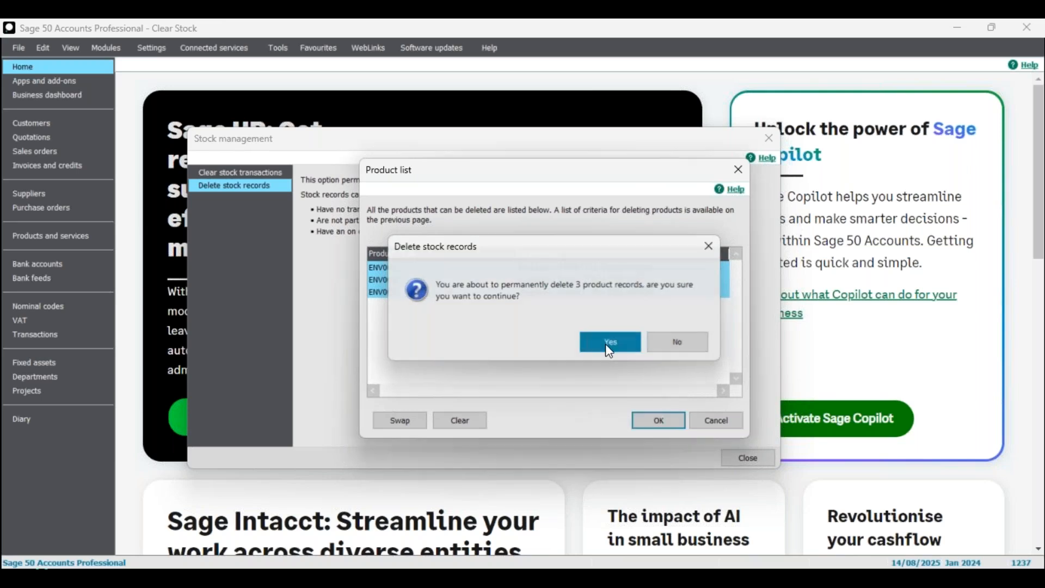
left_click(597, 339)
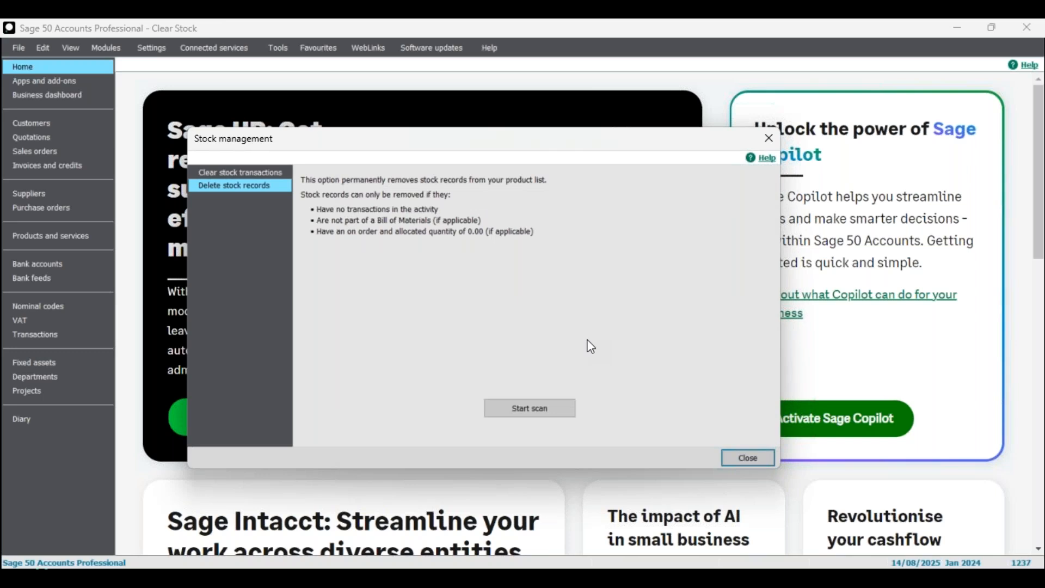
Close Stock management, return to the product list and look over the Period End options.
left_click(754, 458)
left_click(41, 239)
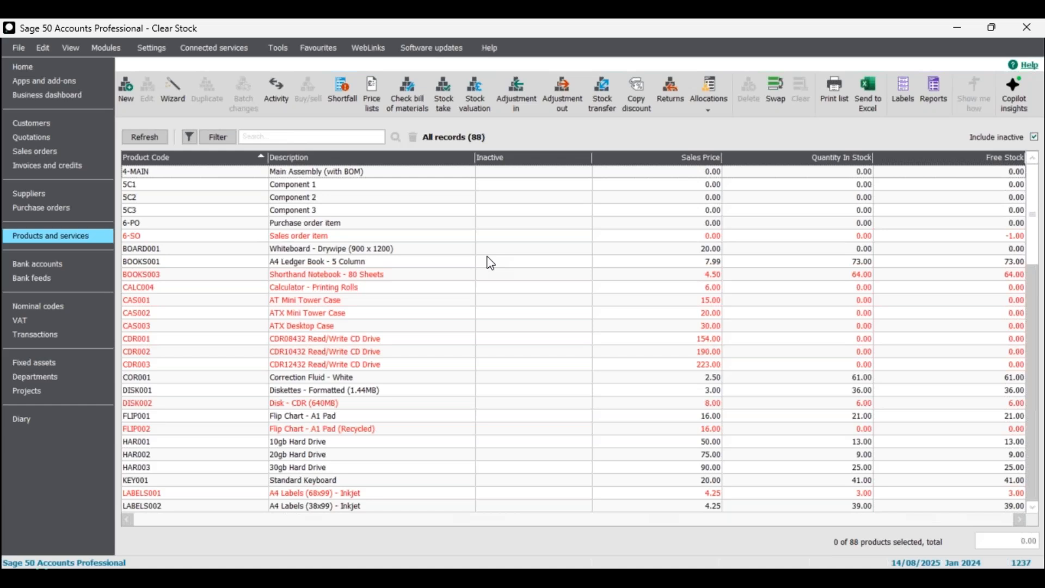
left_click(278, 48)
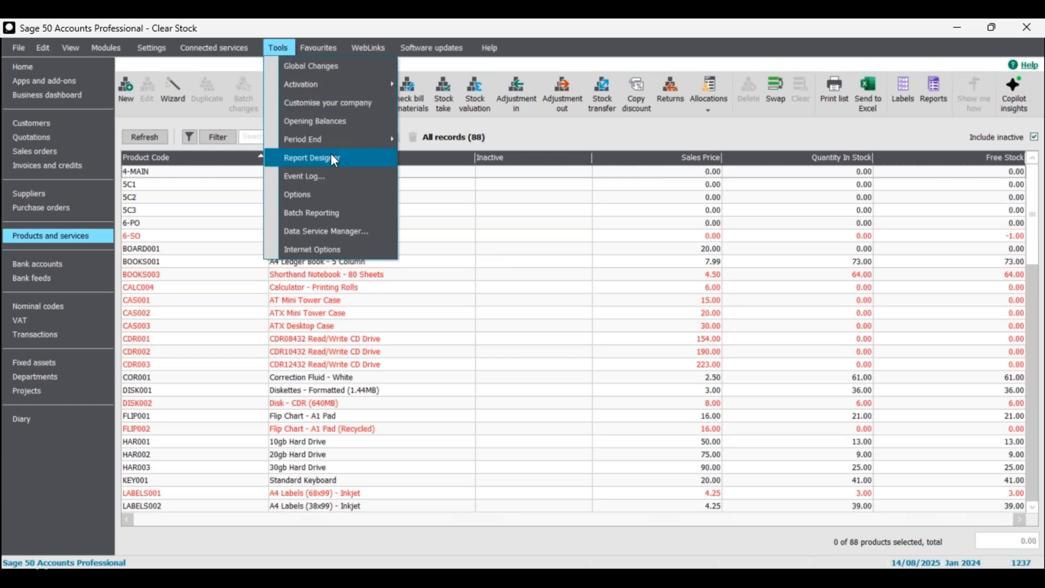
mouse_move(335, 143)
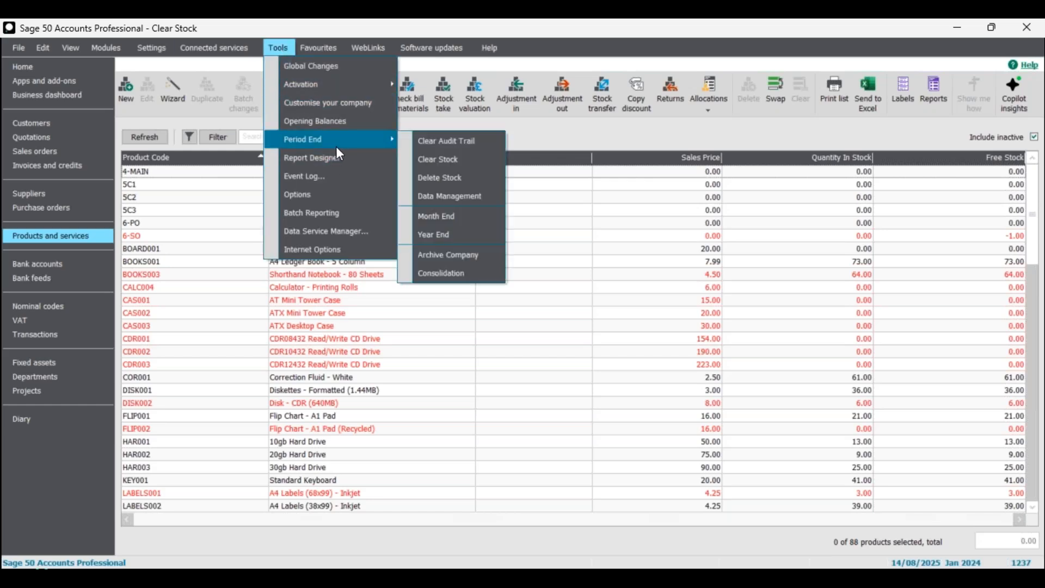
left_click(544, 138)
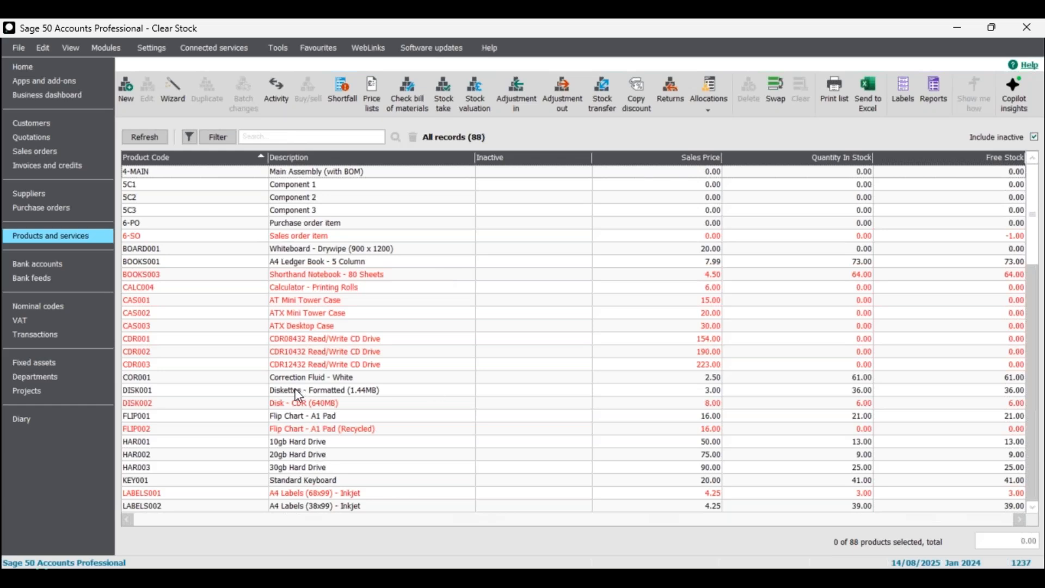
Look at the Clear Stock options and the product selection for clearing transactions on selected records, and close without clearing anything.
left_click(282, 53)
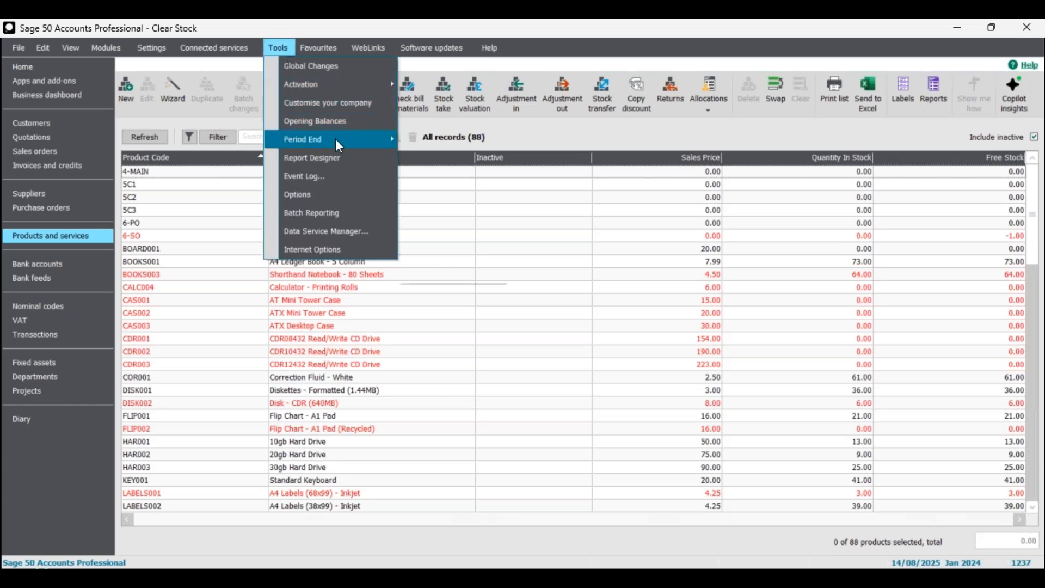
mouse_move(335, 139)
left_click(456, 170)
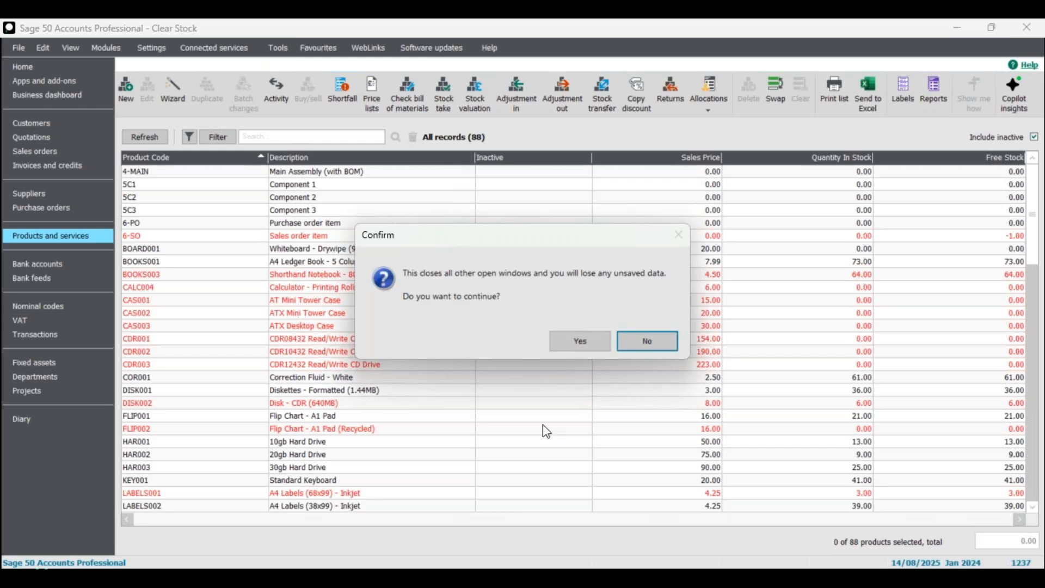
left_click(577, 341)
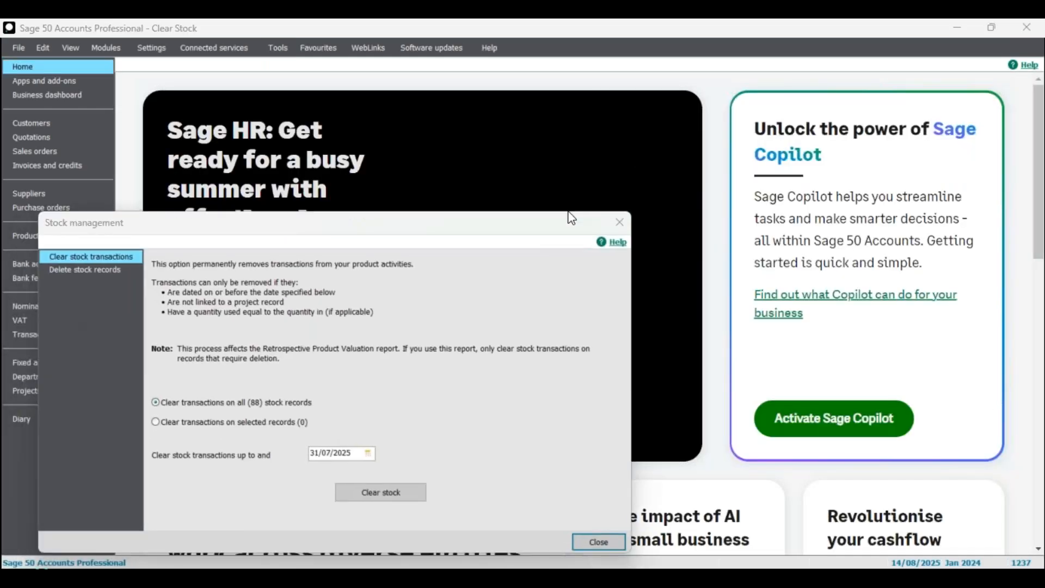
left_click_drag(572, 218, 607, 196)
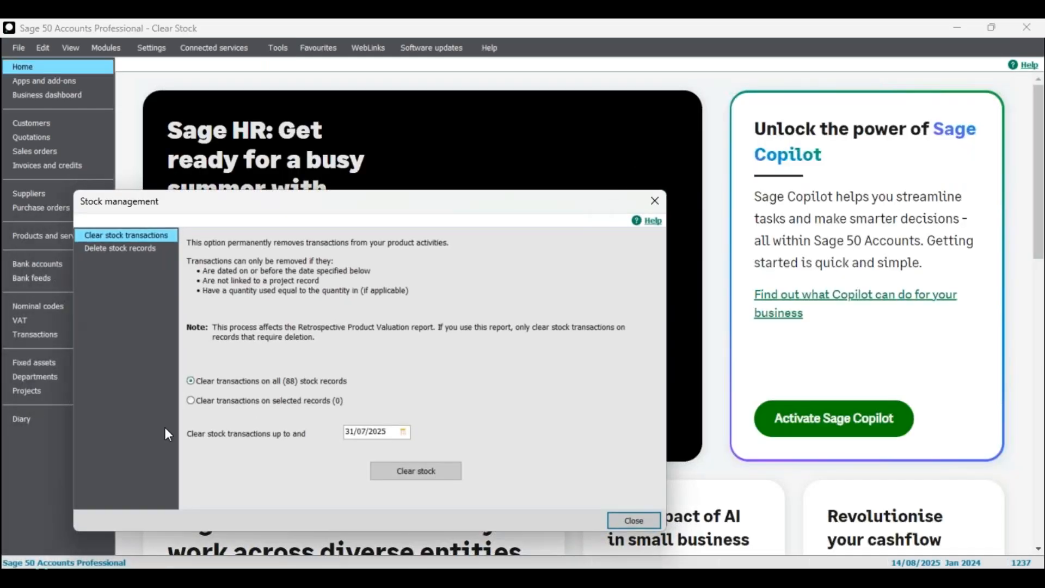
left_click(210, 401)
left_click_drag(1, 288, 769, 165)
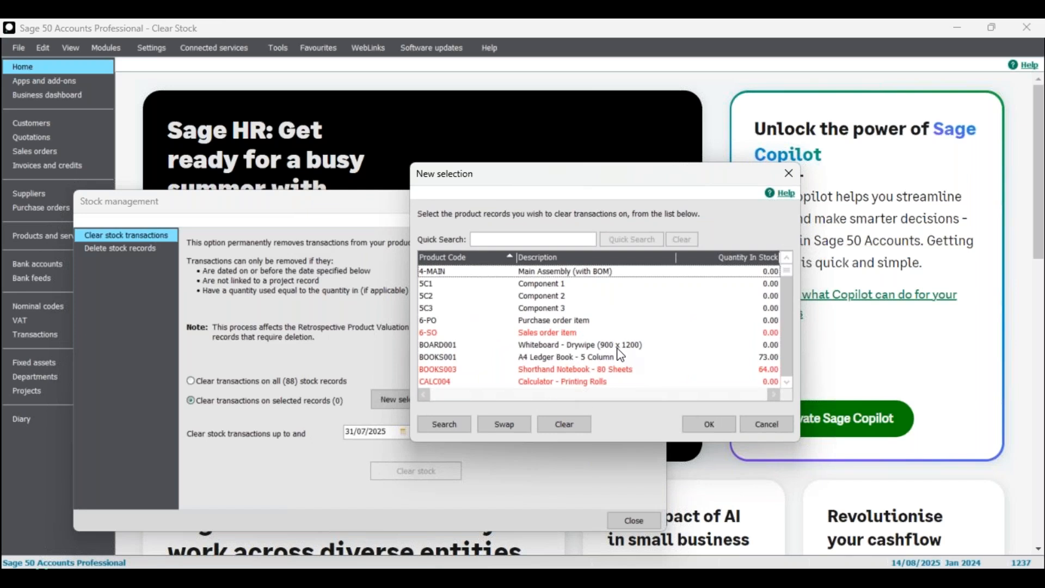
key("Escape")
left_click_drag(456, 213, 548, 143)
left_click(727, 451)
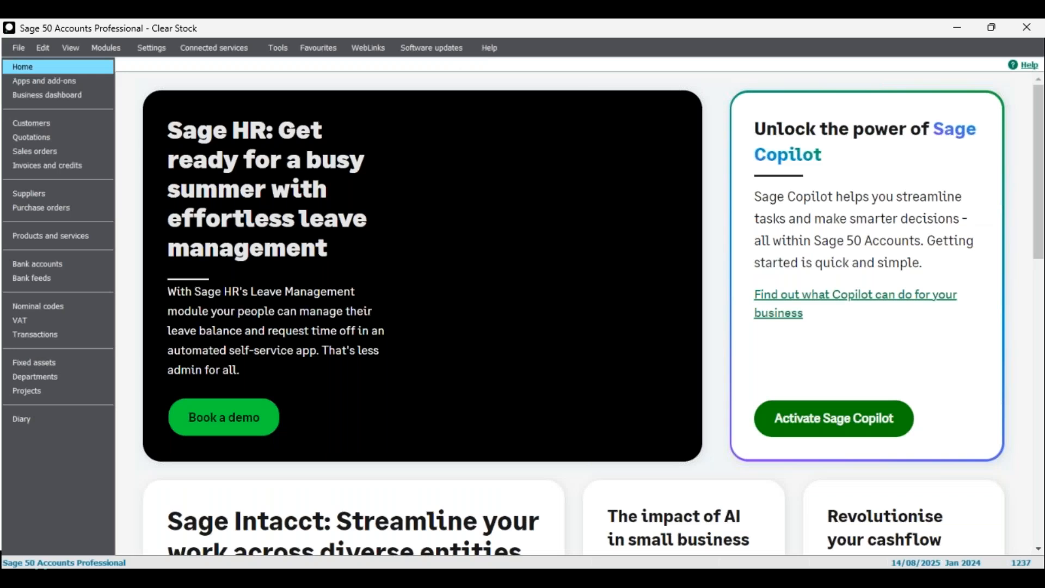
Open the product list and pick out Main Assembly (with BOM) and Components 1 to 3, leaving only the assembly selected.
left_click(37, 238)
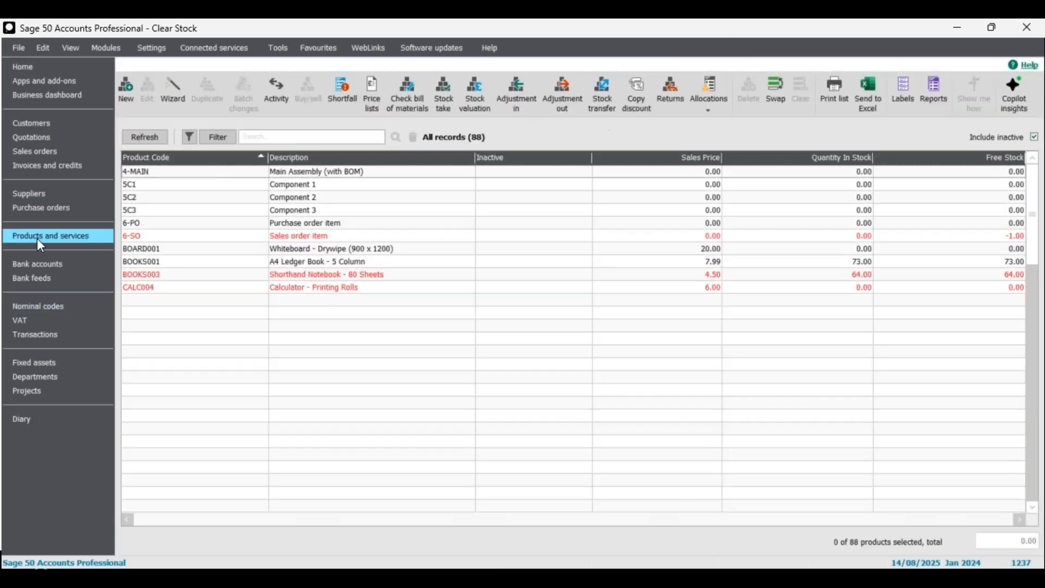
left_click(363, 174)
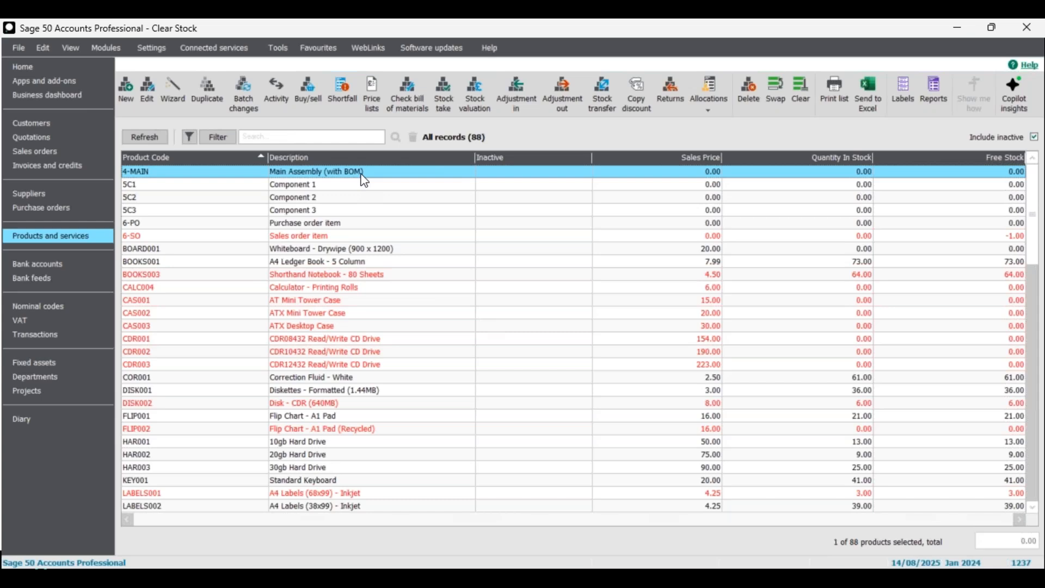
left_click(340, 186)
left_click(336, 199)
left_click(333, 210)
left_click(336, 186)
left_click(335, 198)
left_click(335, 211)
left_click(333, 173)
left_click(333, 174)
left_click(343, 173)
left_click(343, 173)
Open the Main Assembly (with BOM) product record and check its activity and bill of materials.
double_click(338, 180)
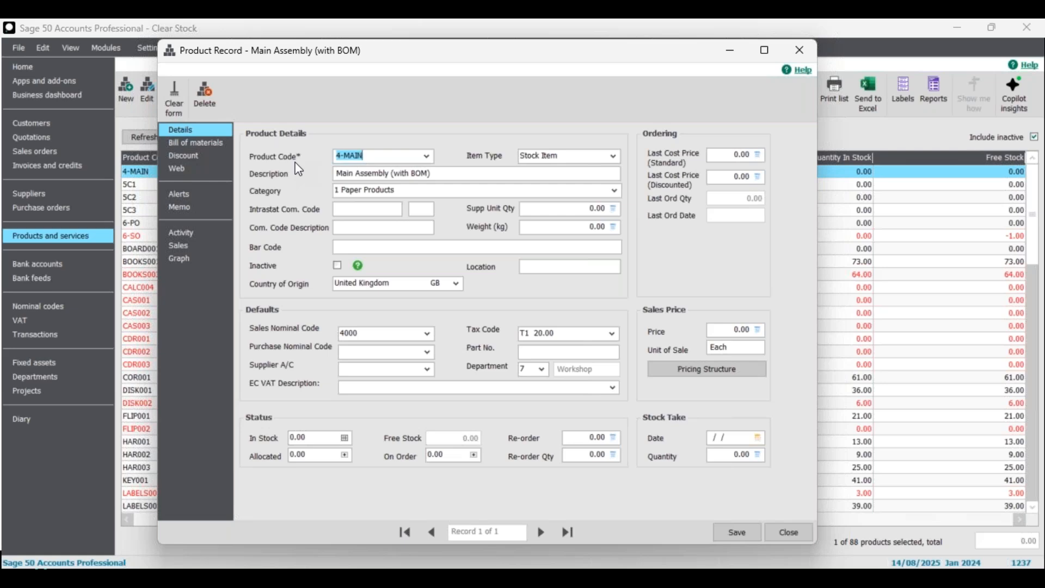
left_click(194, 234)
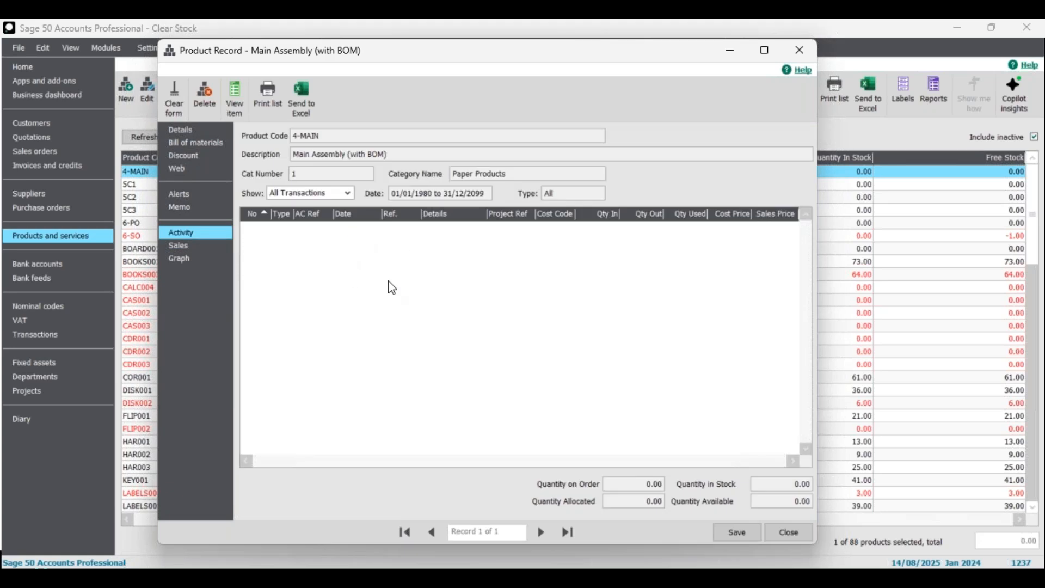
left_click(194, 144)
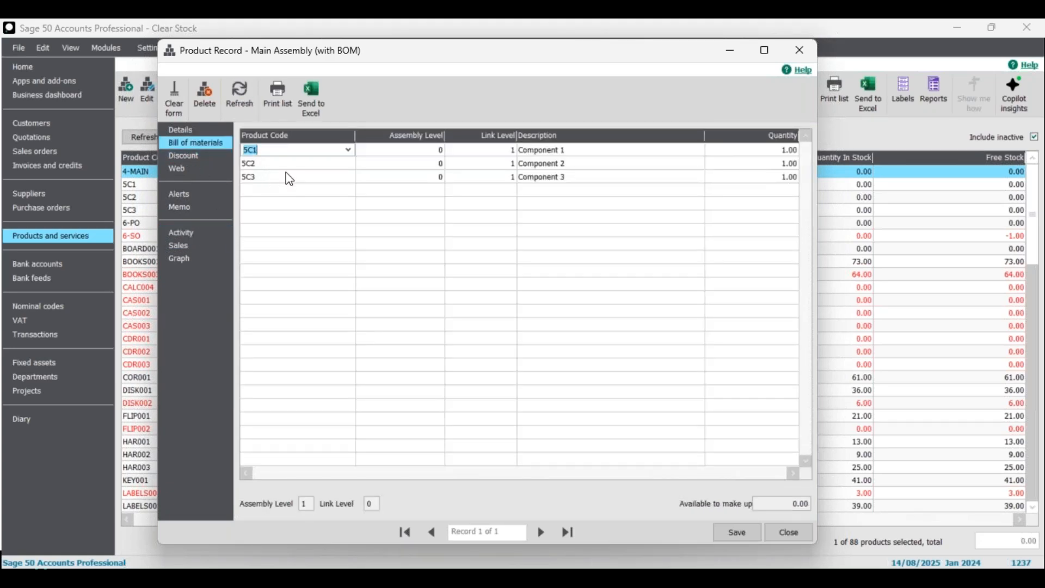
Remove the Component 1, Component 2 and Component 3 lines from the Main Assembly (with BOM) bill of materials.
left_click_drag(388, 50, 407, 61)
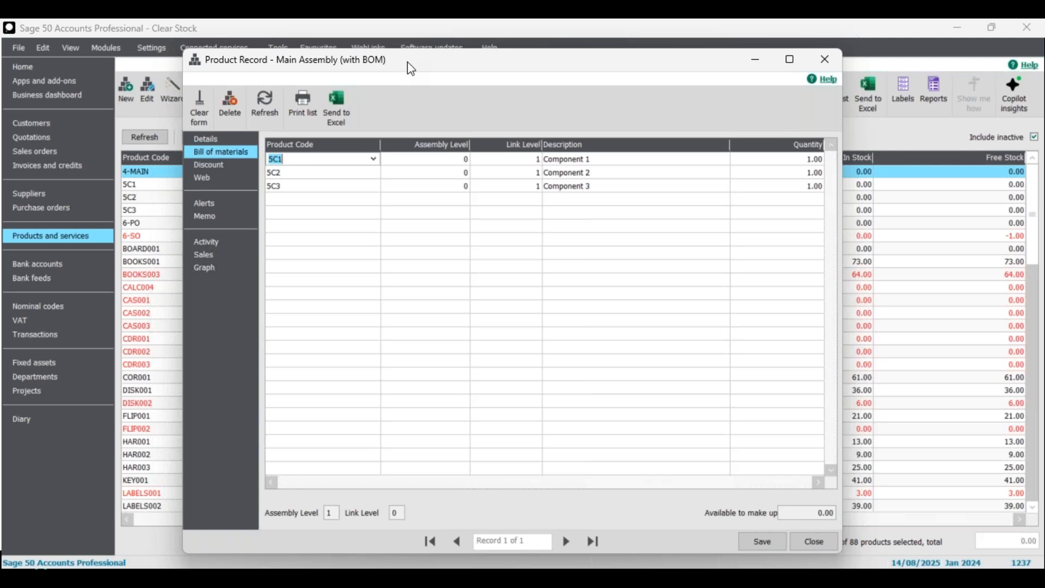
left_click_drag(414, 65, 422, 221)
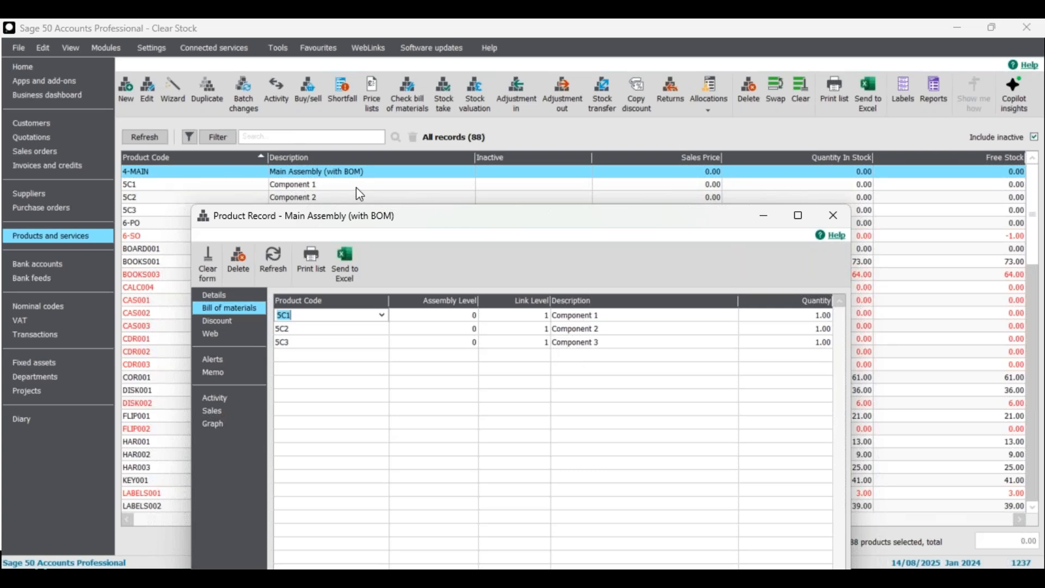
left_click_drag(420, 223, 409, 117)
left_click(321, 226)
left_click(315, 240)
left_click(314, 211)
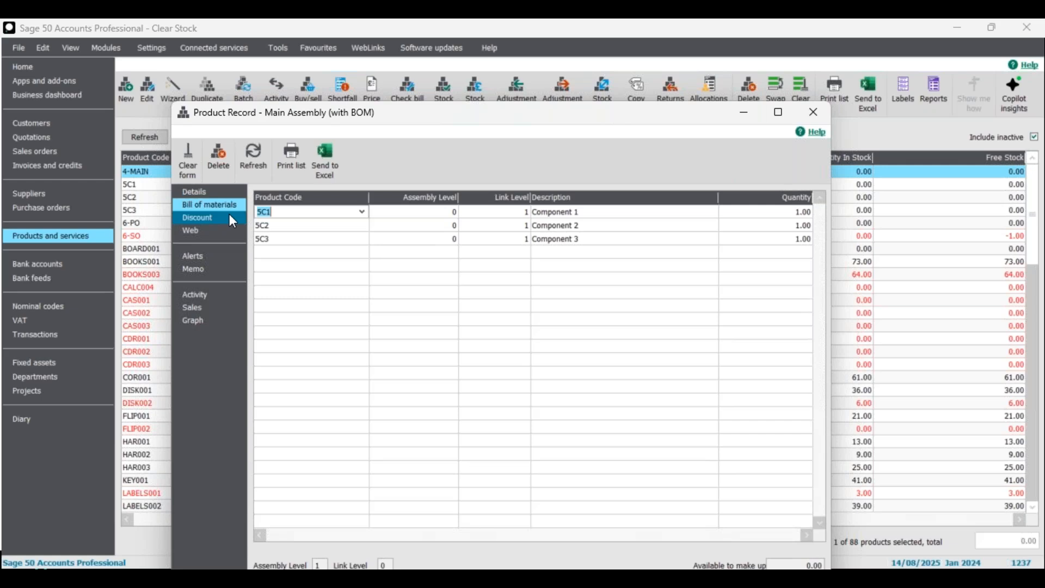
left_click_drag(404, 110, 426, 103)
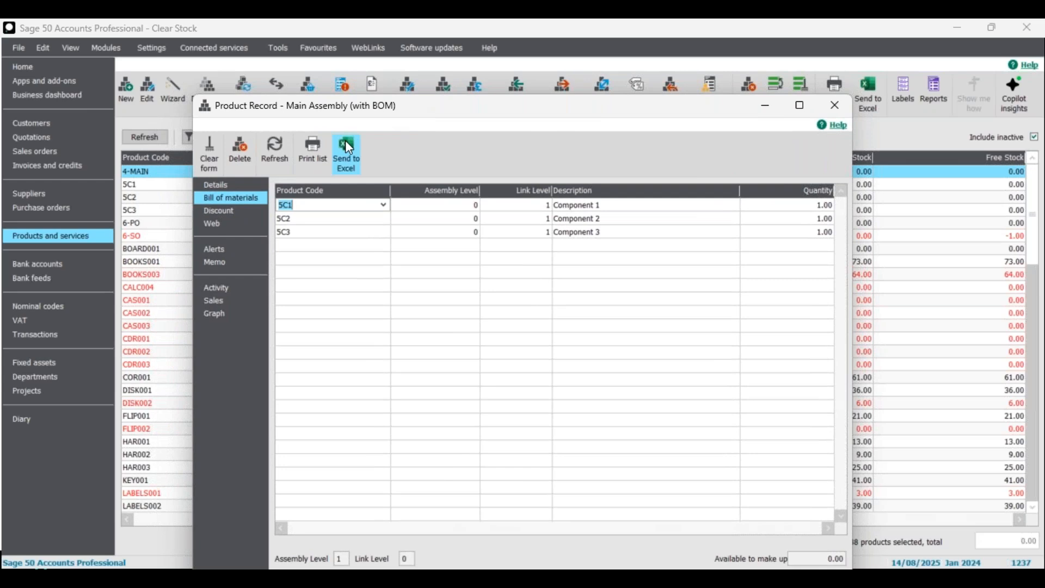
key("F8")
key("F8")
key("F8")
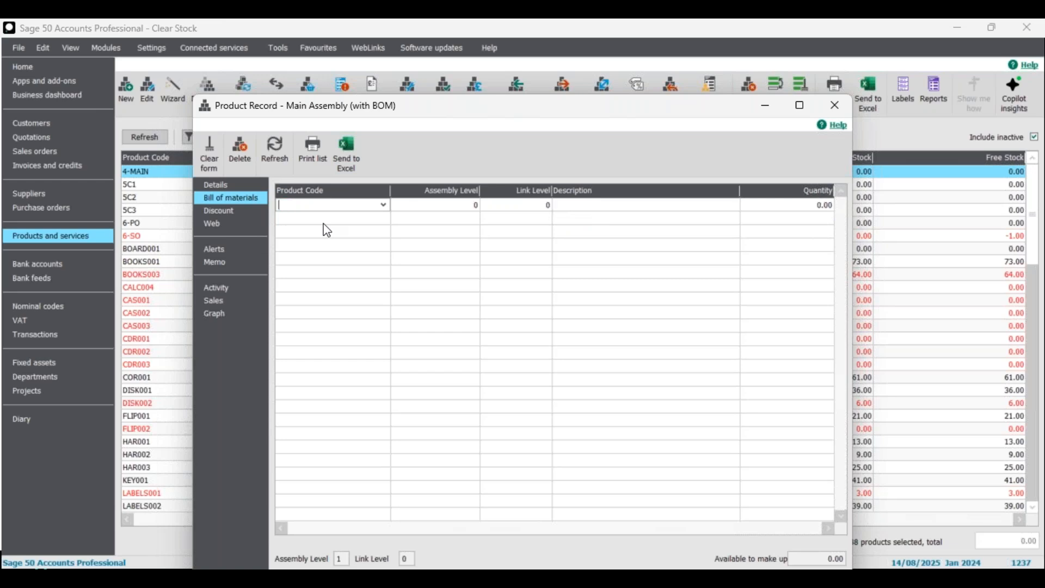
Try to delete the Main Assembly (with BOM) product record without saving the emptied bill of materials.
left_click_drag(423, 106, 419, 81)
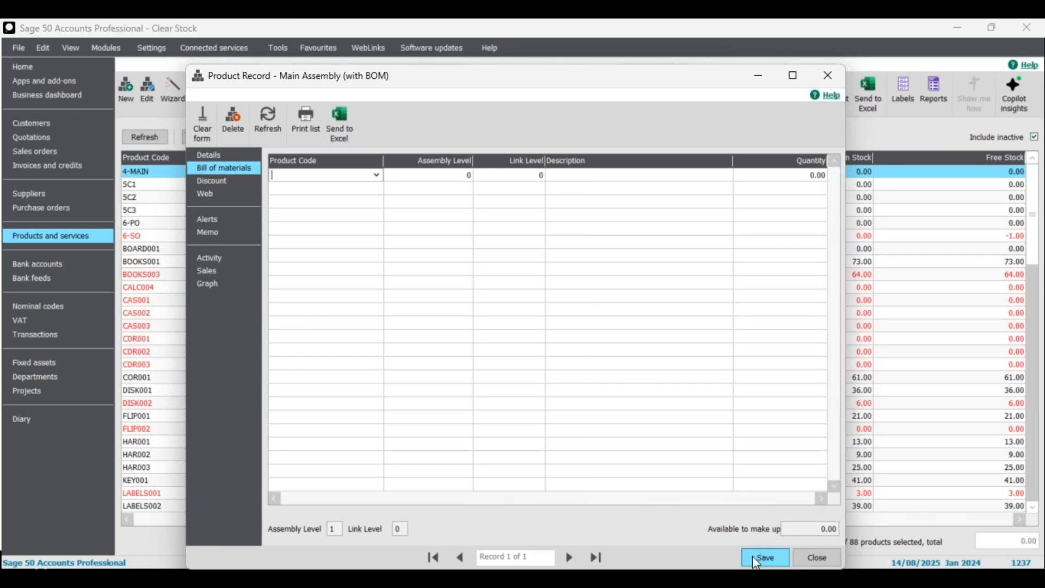
left_click(234, 122)
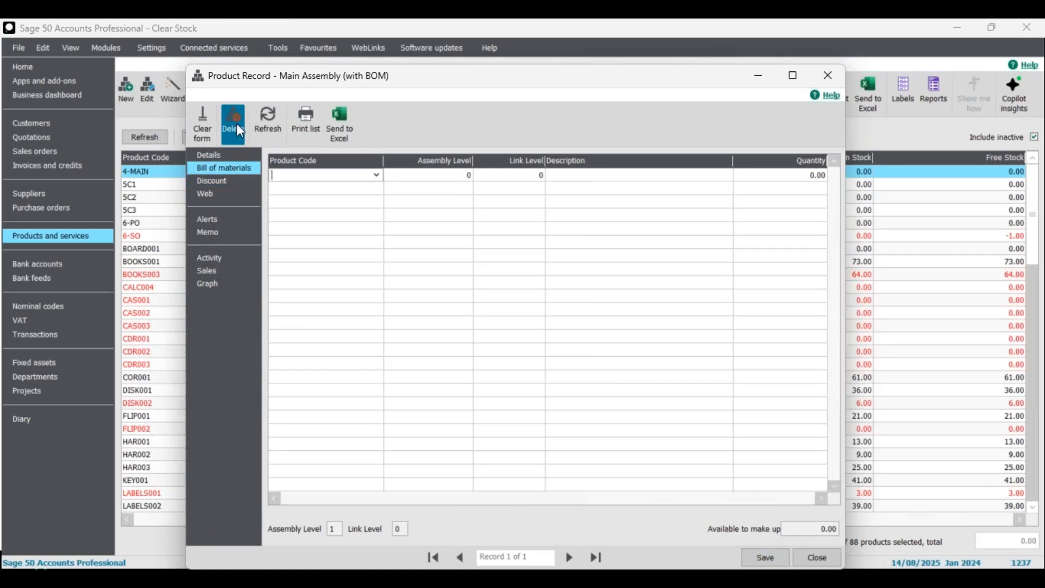
left_click(536, 358)
left_click(625, 403)
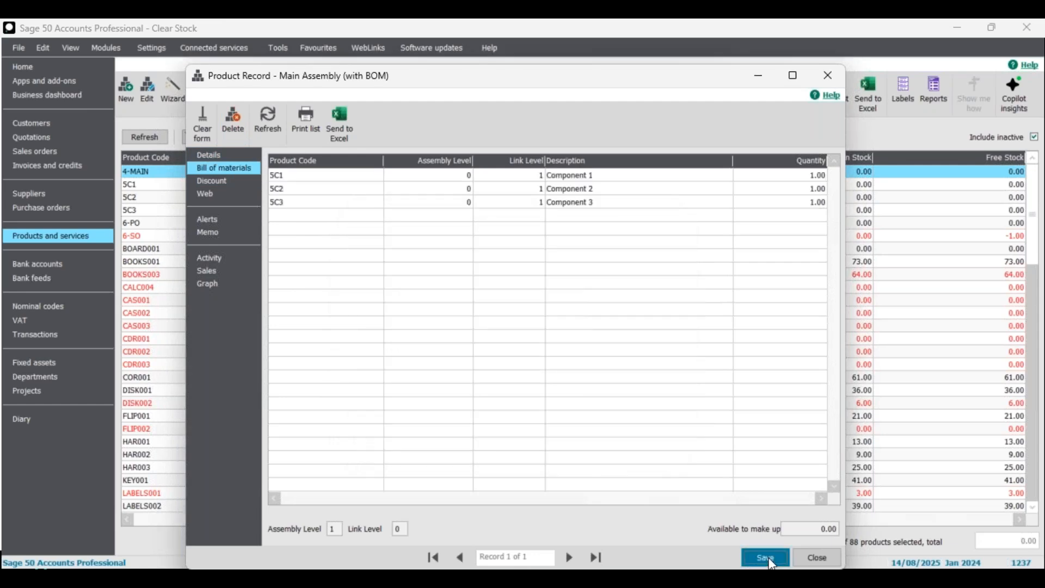
Save the Main Assembly (with BOM) record, check the blank form's bill of materials and close the product record.
left_click(766, 557)
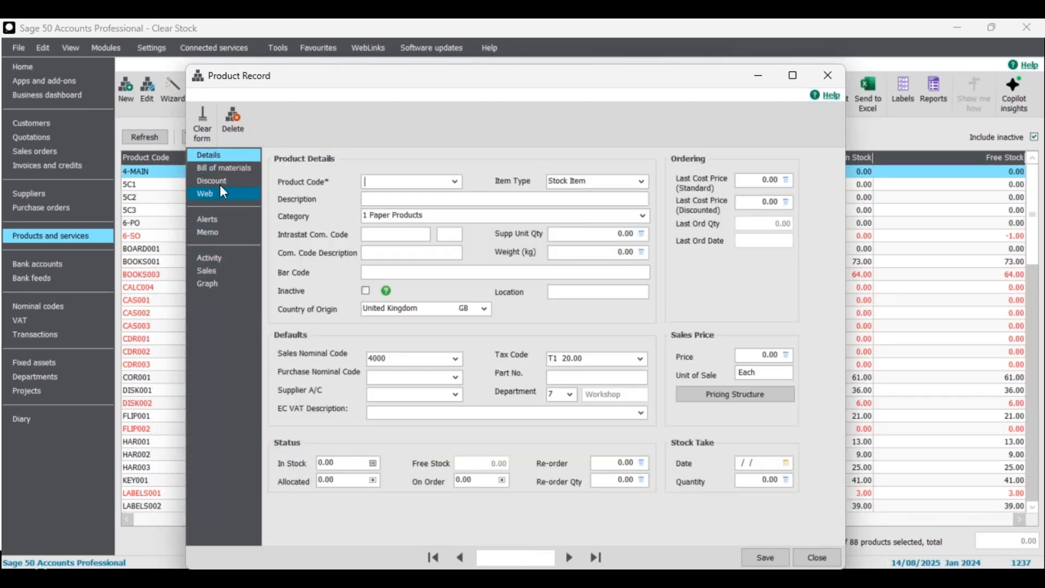
left_click(220, 169)
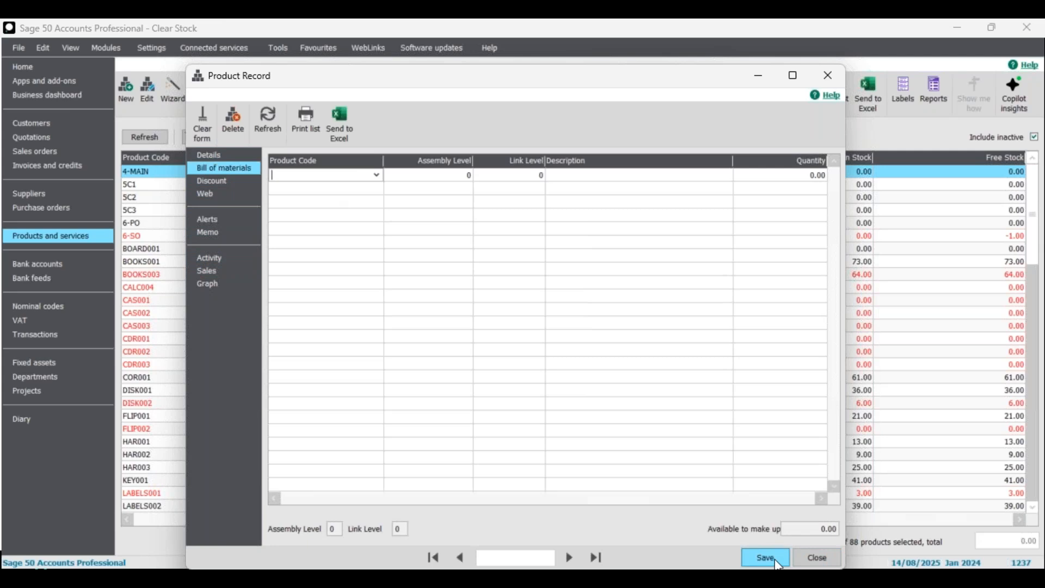
left_click(767, 556)
left_click(651, 362)
left_click(816, 557)
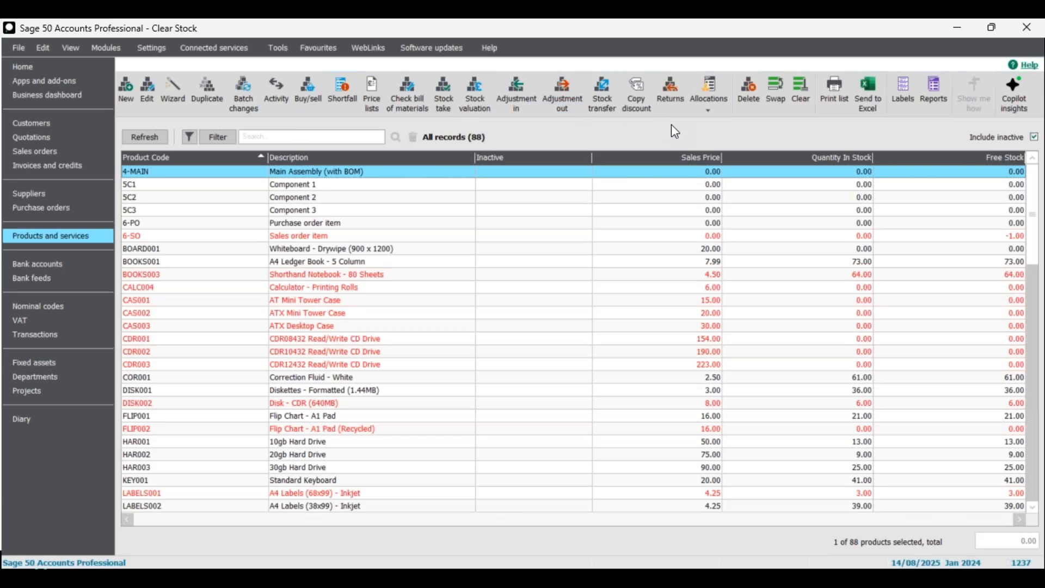